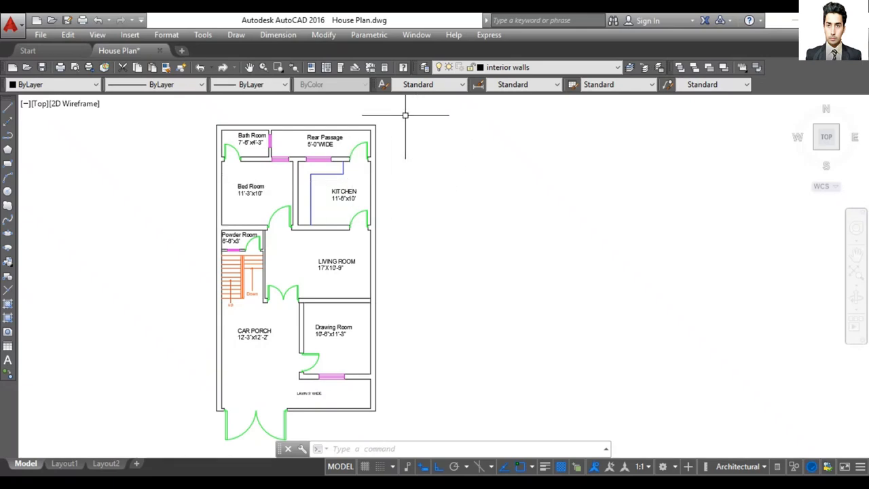
Step: Copy the entire house plan horizontally to the empty area right of the original
{"action": "left_click", "coordinate": [399, 111]}
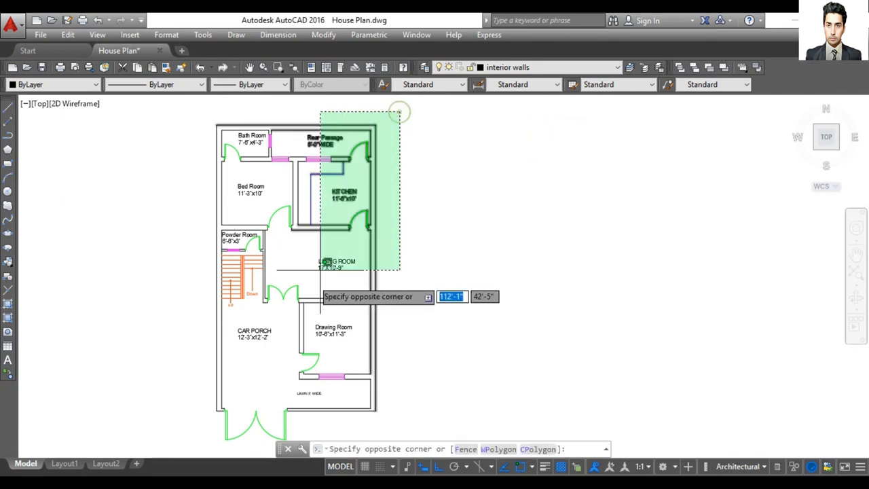
{"action": "left_click", "coordinate": [177, 435]}
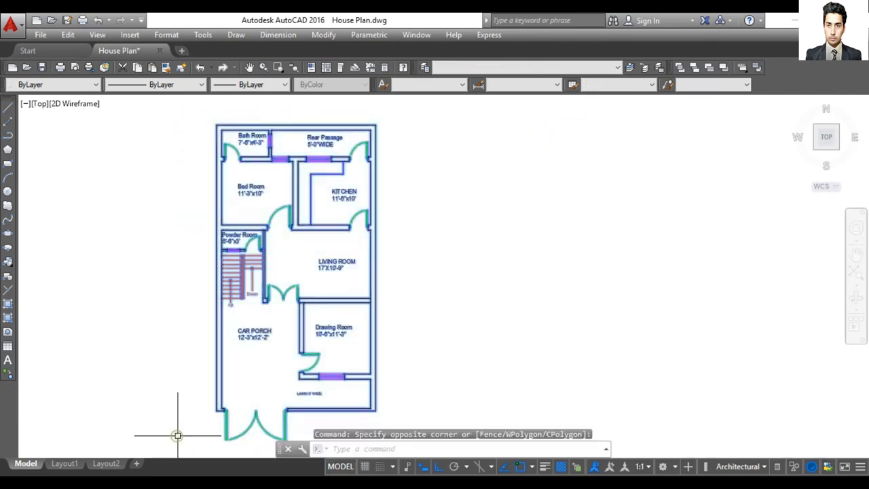
{"action": "type", "text": "co"}
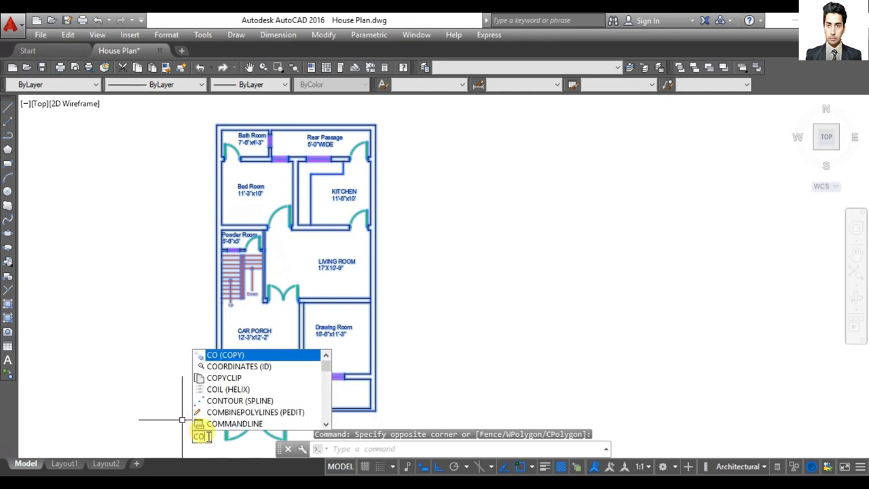
{"action": "left_click", "coordinate": [245, 356]}
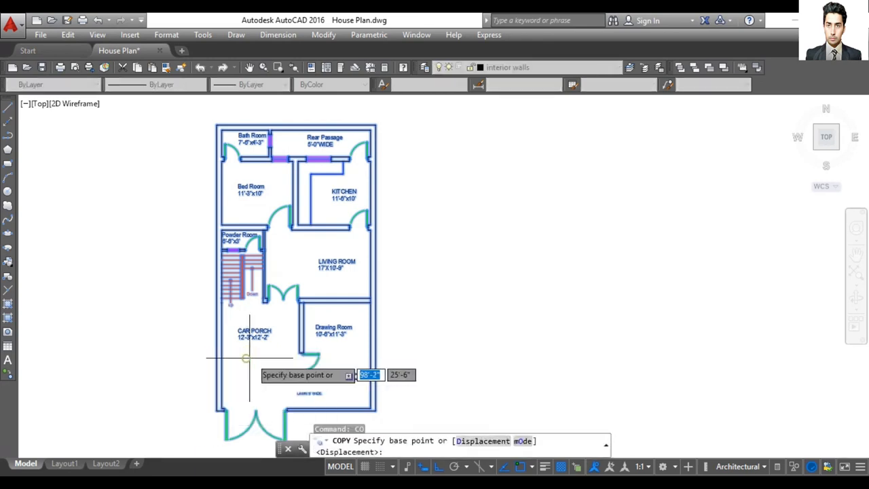
{"action": "left_click", "coordinate": [316, 269]}
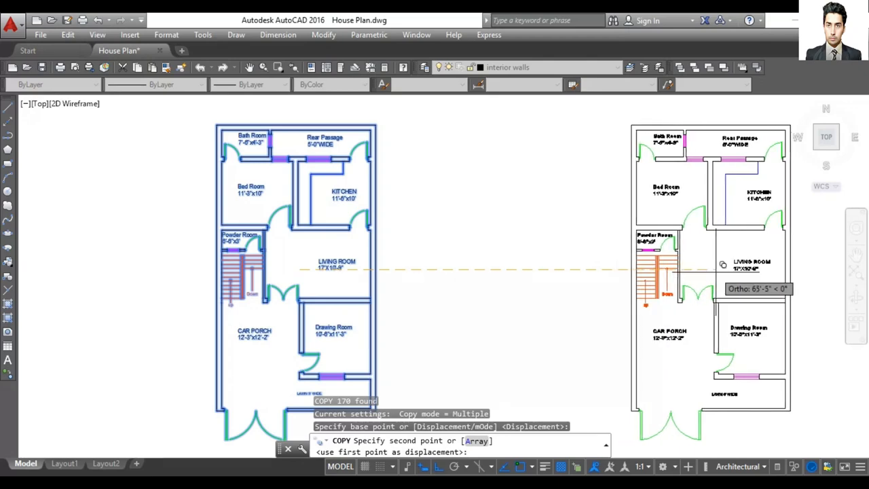
{"action": "left_click", "coordinate": [718, 265]}
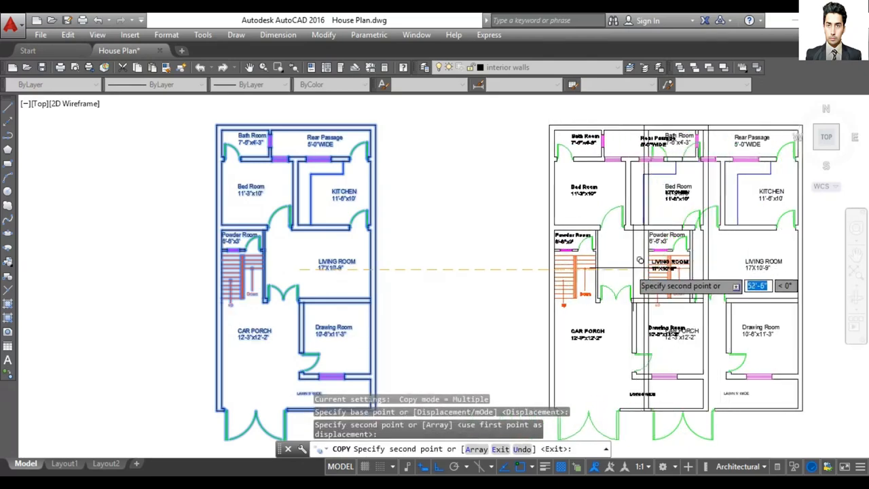
{"action": "key", "text": "Escape"}
Step: Examine the copied plan around the stairs, double entrance door, car porch, drawing room door and lawn
{"action": "left_click", "coordinate": [570, 250]}
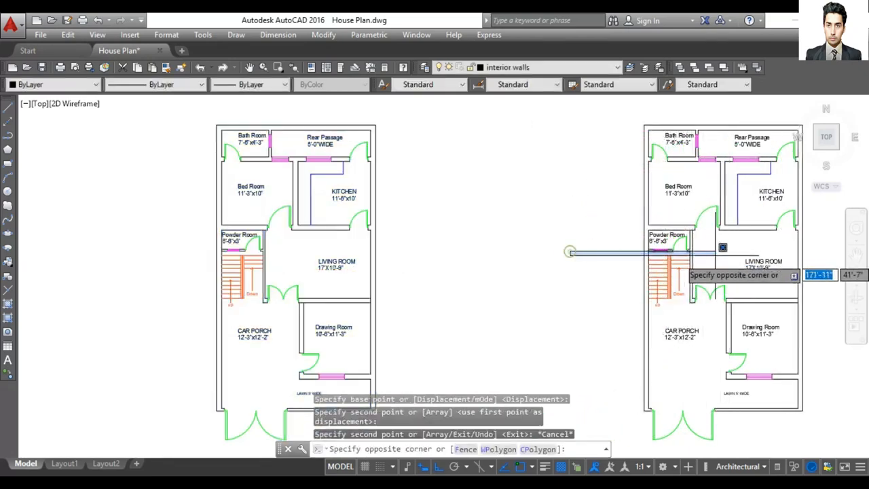
{"action": "left_click", "coordinate": [857, 250]}
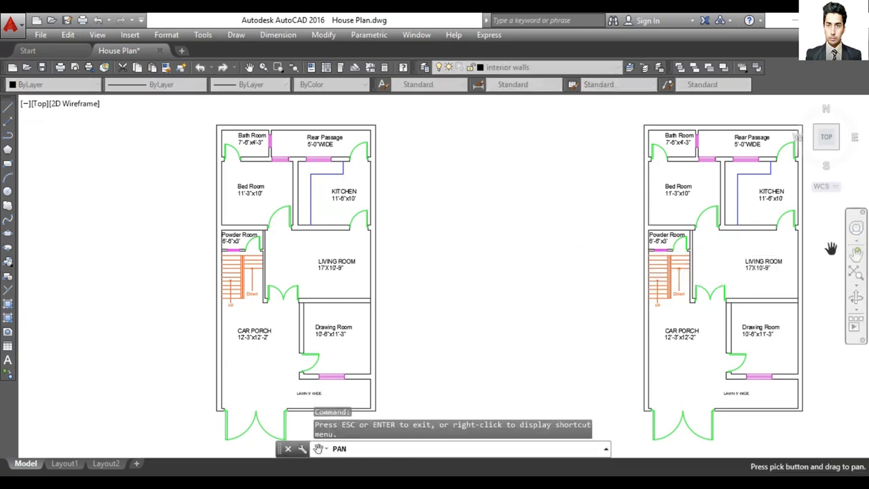
{"action": "mouse_move", "coordinate": [564, 203]}
{"action": "left_mouse_down"}
{"action": "mouse_move", "coordinate": [444, 211]}
{"action": "mouse_move", "coordinate": [523, 178]}
{"action": "left_mouse_up"}
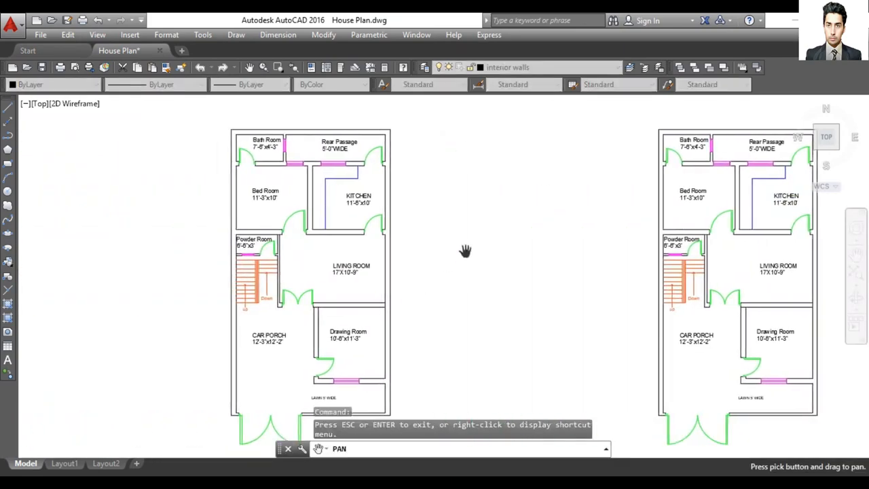
{"action": "mouse_move", "coordinate": [590, 267]}
{"action": "left_mouse_down"}
{"action": "mouse_move", "coordinate": [355, 213]}
{"action": "mouse_move", "coordinate": [341, 264]}
{"action": "mouse_move", "coordinate": [473, 254]}
{"action": "left_mouse_up"}
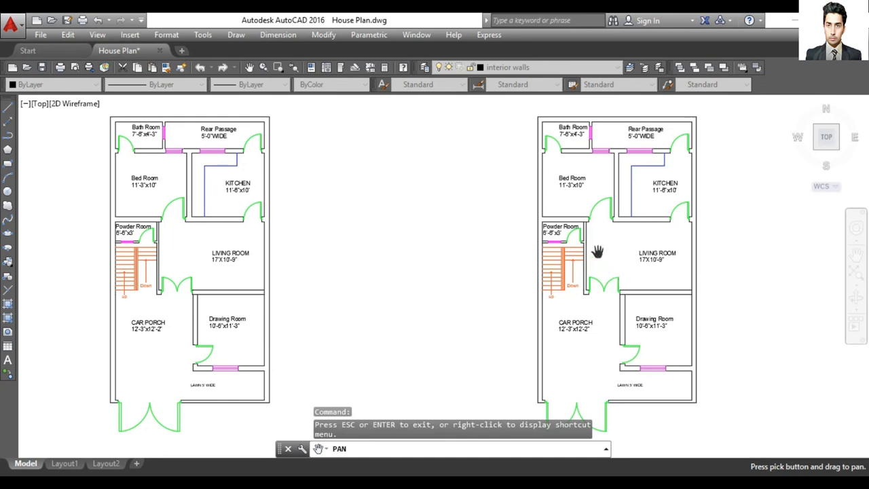
{"action": "mouse_move", "coordinate": [639, 235]}
{"action": "left_mouse_down"}
{"action": "mouse_move", "coordinate": [408, 237]}
{"action": "mouse_move", "coordinate": [392, 211]}
{"action": "left_mouse_up"}
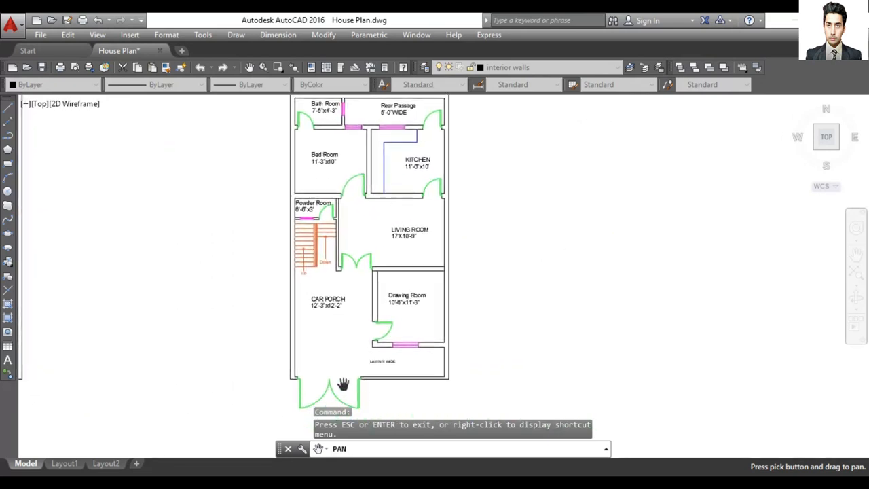
{"action": "left_click_drag", "start_coordinate": [350, 215], "coordinate": [352, 234]}
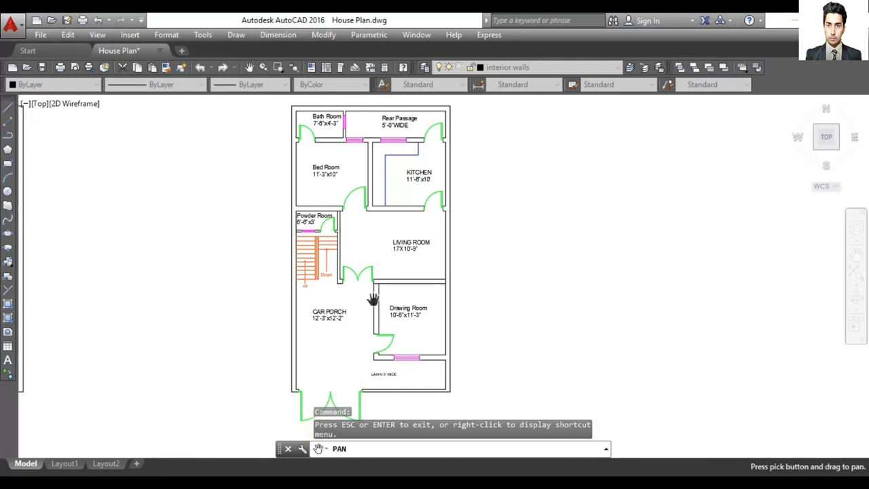
{"action": "scroll", "coordinate": [357, 280], "scroll_direction": "up", "scroll_amount": 6}
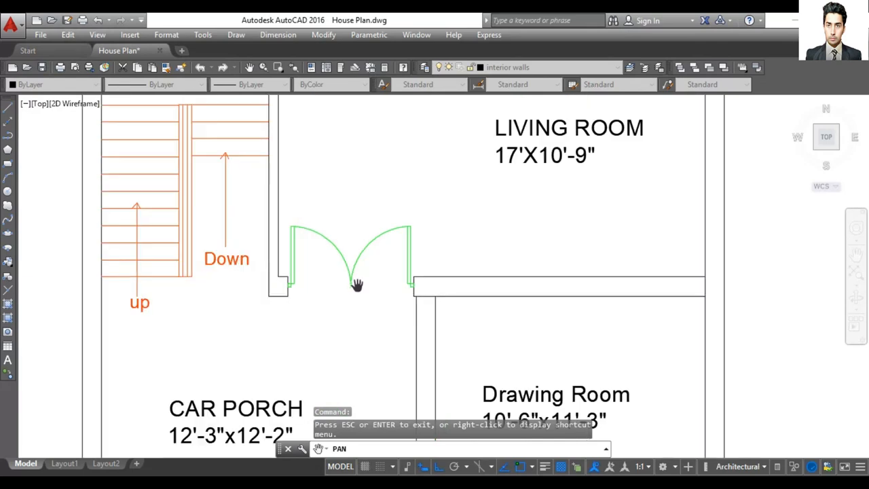
{"action": "scroll", "coordinate": [371, 207], "scroll_direction": "down", "scroll_amount": 6}
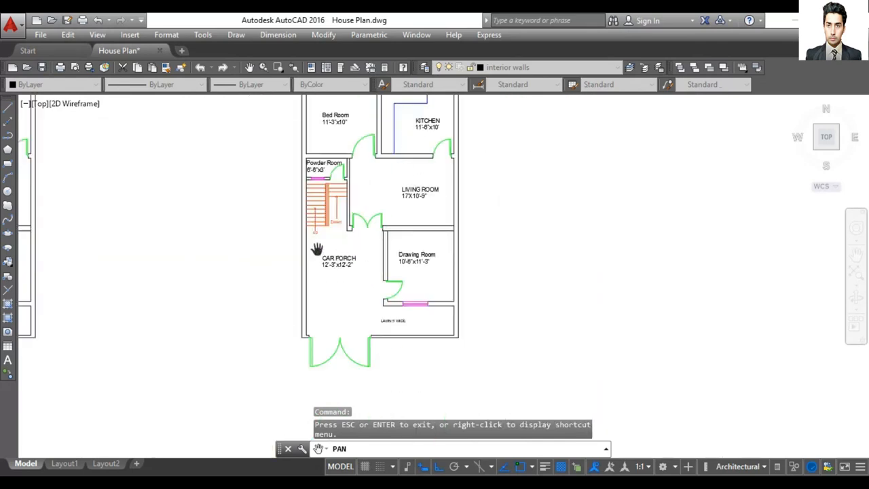
{"action": "scroll", "coordinate": [317, 248], "scroll_direction": "up", "scroll_amount": 4}
{"action": "scroll", "coordinate": [319, 173], "scroll_direction": "down", "scroll_amount": 2}
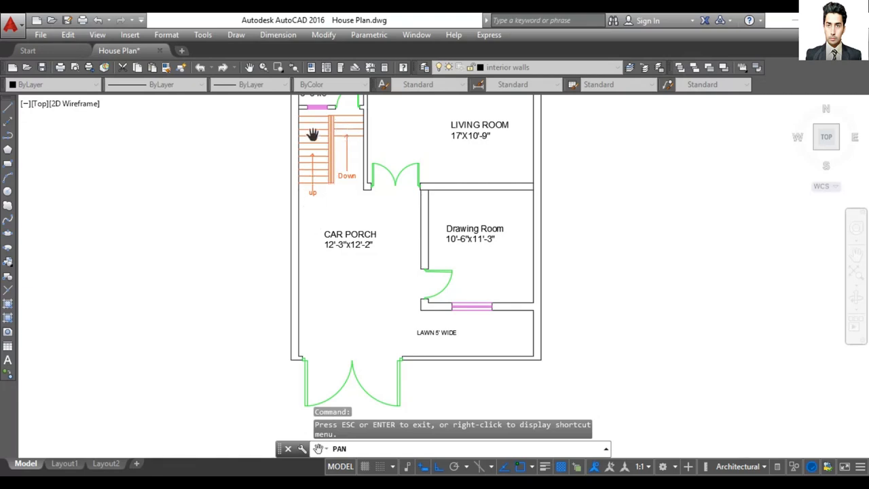
{"action": "scroll", "coordinate": [387, 168], "scroll_direction": "down", "scroll_amount": 2}
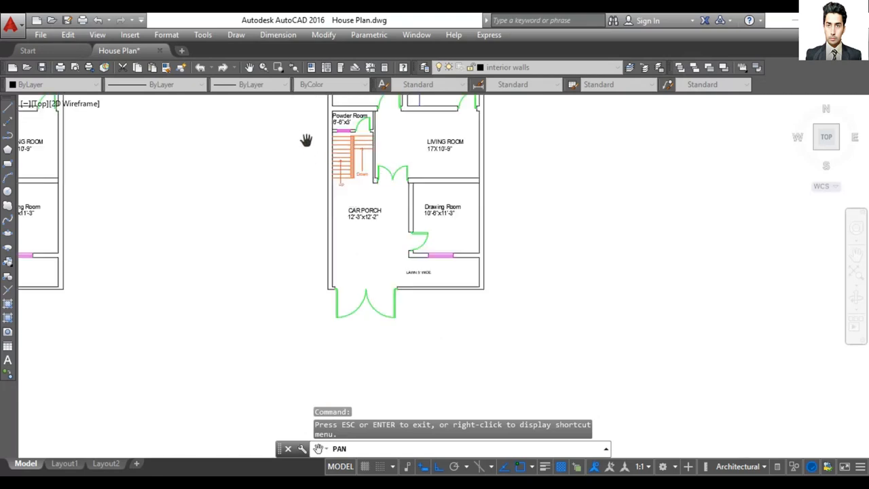
{"action": "left_click_drag", "start_coordinate": [306, 140], "coordinate": [312, 225]}
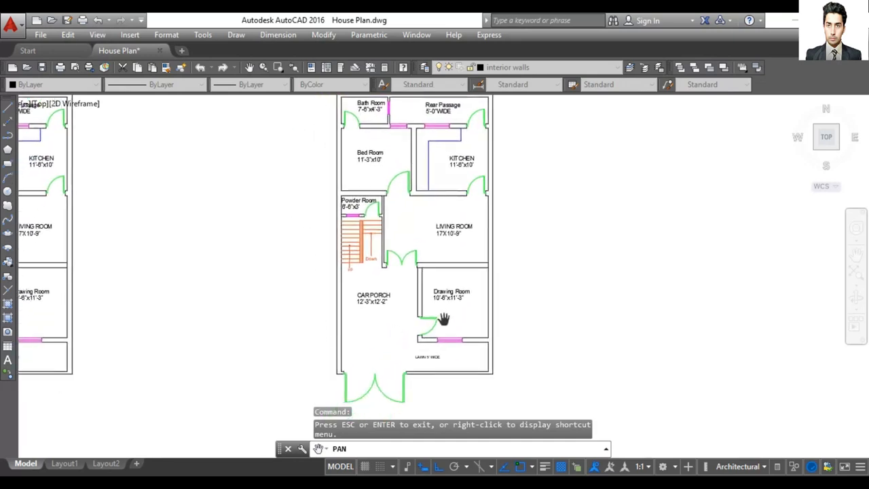
{"action": "key", "text": "Escape"}
{"action": "scroll", "coordinate": [407, 350], "scroll_direction": "up", "scroll_amount": 2}
{"action": "scroll", "coordinate": [407, 343], "scroll_direction": "up", "scroll_amount": 5}
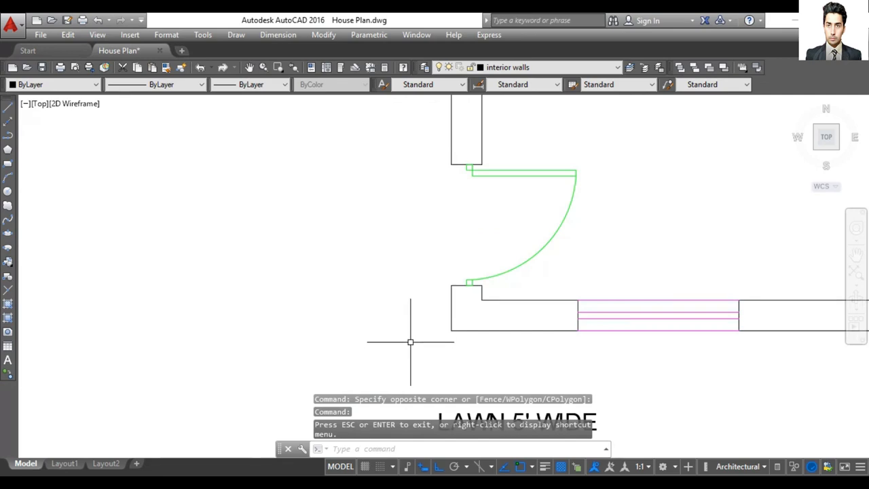
{"action": "scroll", "coordinate": [413, 329], "scroll_direction": "down", "scroll_amount": 3}
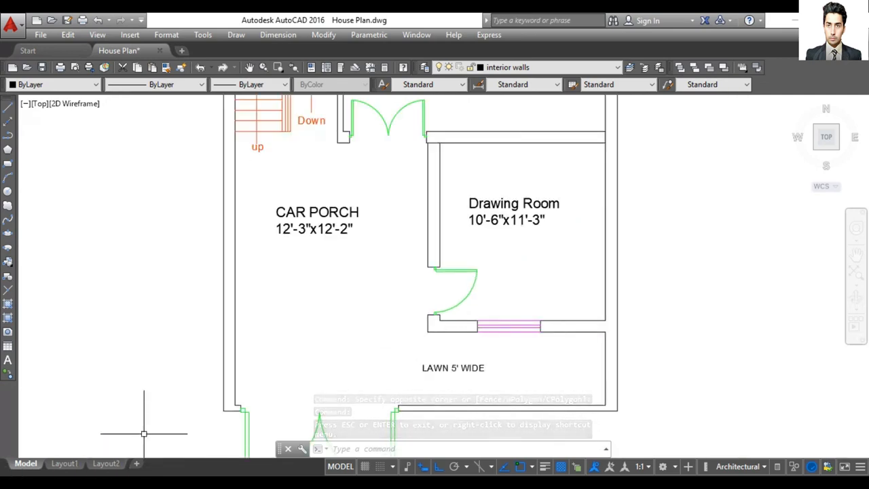
Step: Draw a horizontal line about 13' long from the wall corner below the drawing room door across the car porch to the outer wall
{"action": "scroll", "coordinate": [300, 352], "scroll_direction": "up", "scroll_amount": 2}
{"action": "type", "text": "L"}
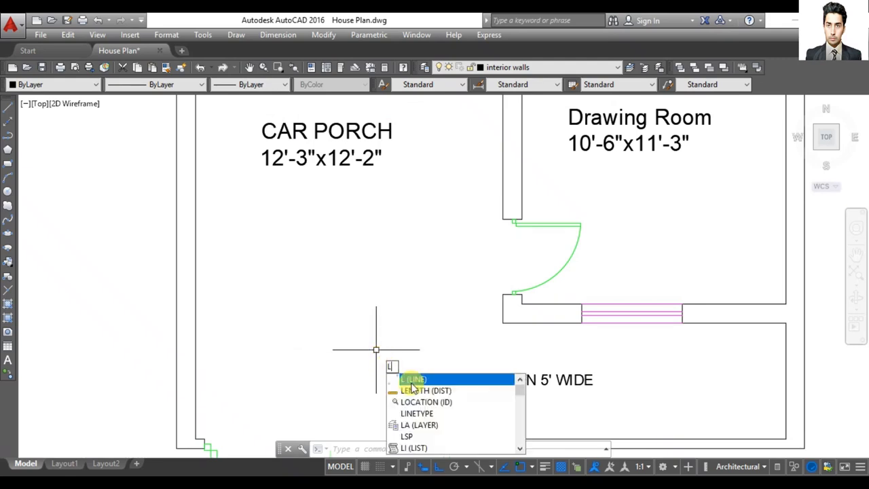
{"action": "key", "text": "Return"}
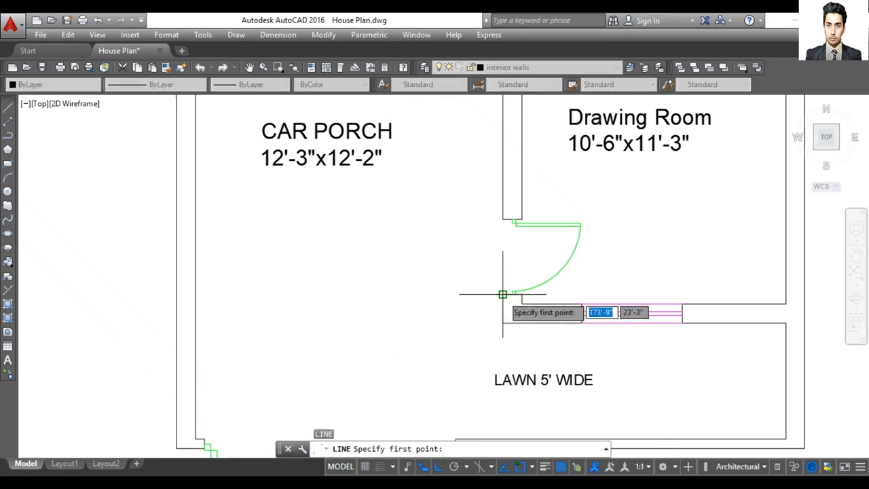
{"action": "left_click", "coordinate": [502, 294]}
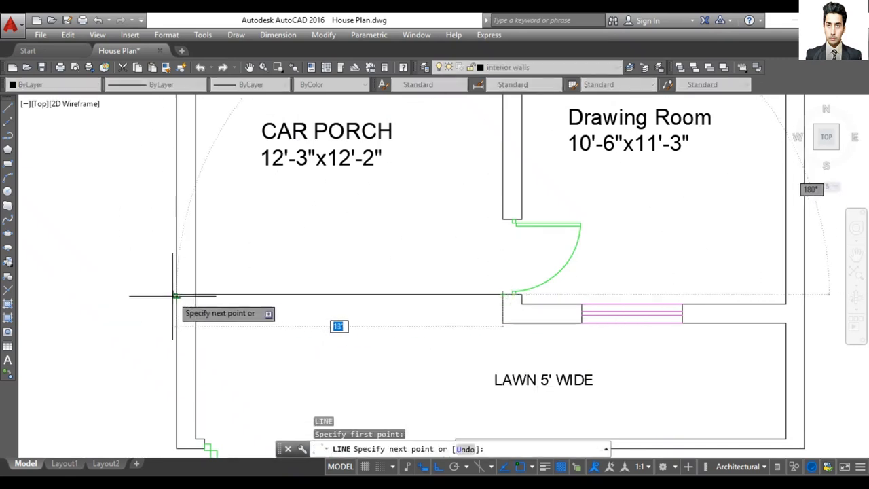
{"action": "left_click", "coordinate": [175, 294]}
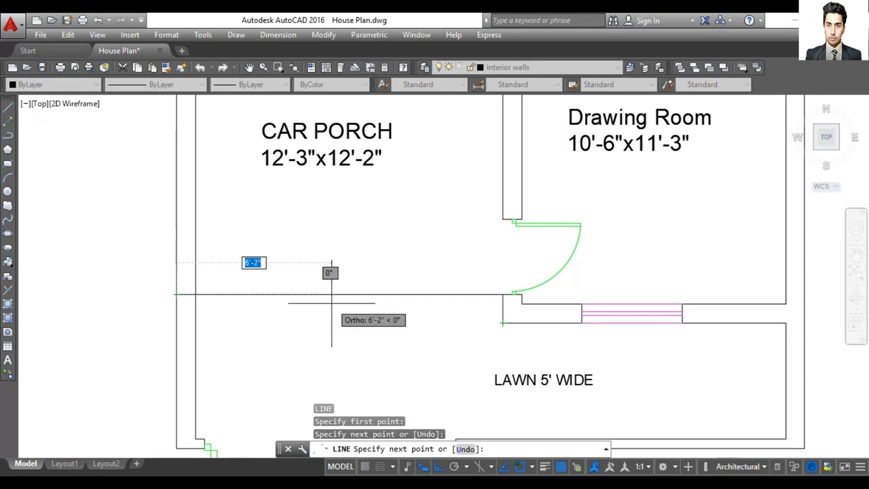
{"action": "key", "text": "Escape"}
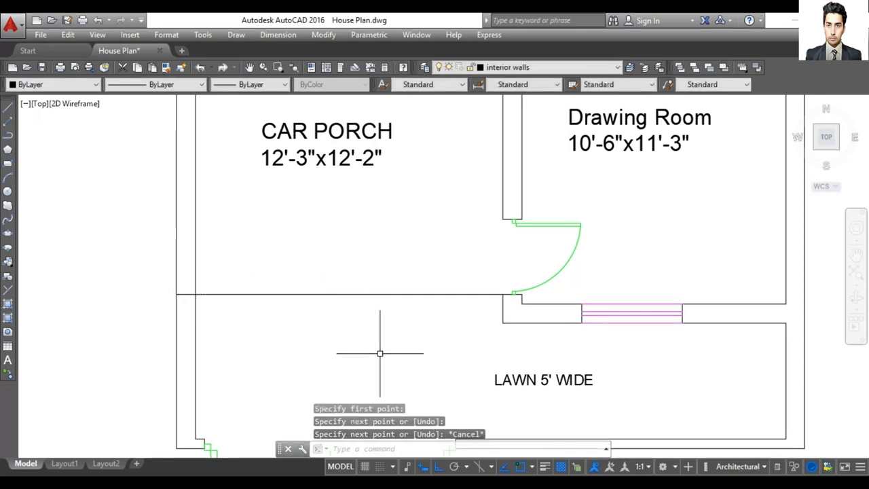
Step: Draw a horizontal line from the drawing room front wall's lower outer corner across the car porch to the outer wall's outer face
{"action": "key", "text": "Return"}
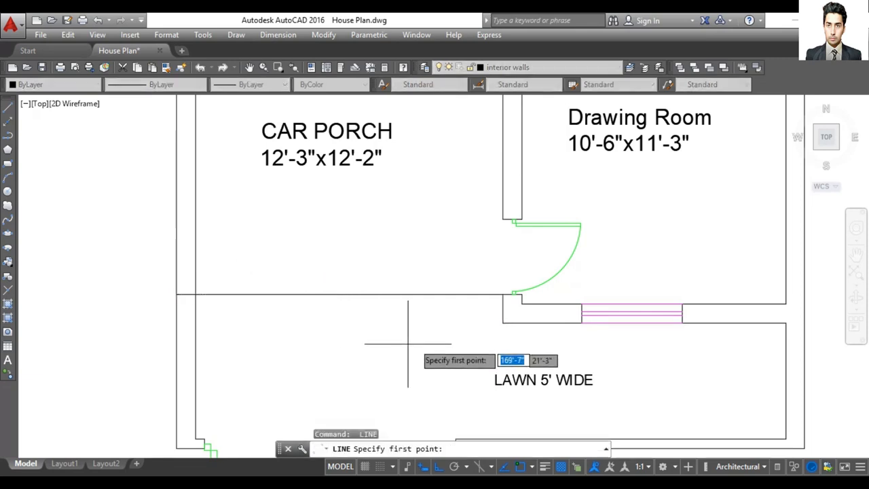
{"action": "left_click", "coordinate": [502, 323]}
{"action": "left_click", "coordinate": [176, 323]}
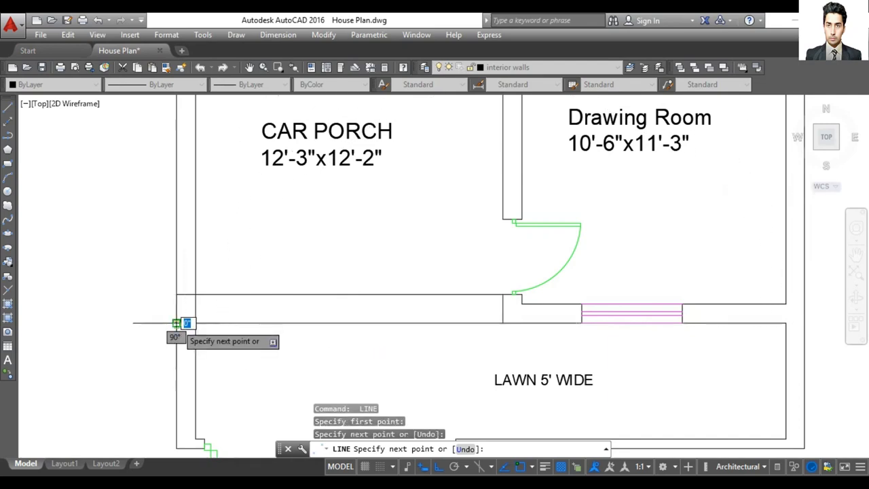
{"action": "key", "text": "Return"}
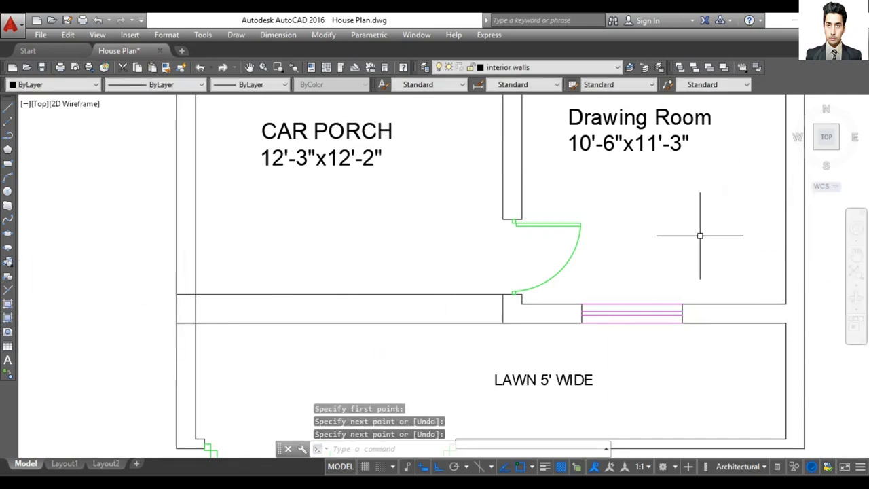
Step: Extend the drawing room front wall's lines to the outer faces of both side walls, with all objects as boundary edges
{"action": "type", "text": "ex"}
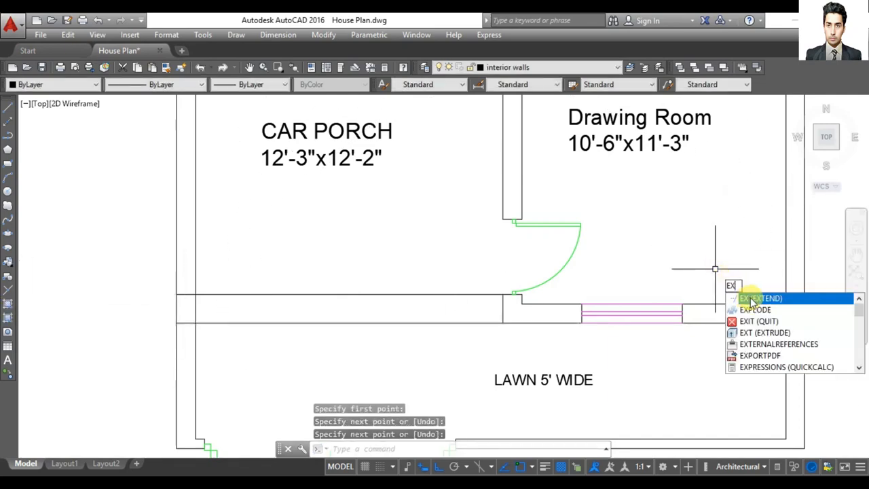
{"action": "key", "text": "Return"}
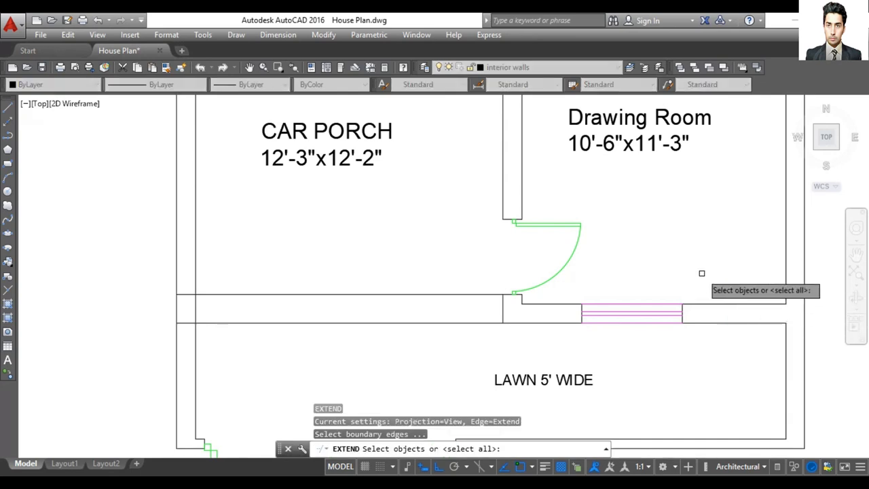
{"action": "key", "text": "Return"}
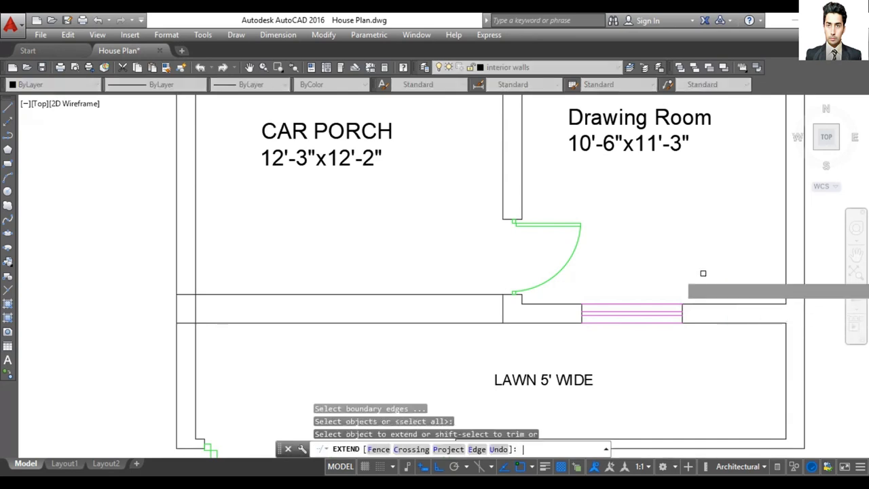
{"action": "left_click", "coordinate": [752, 304]}
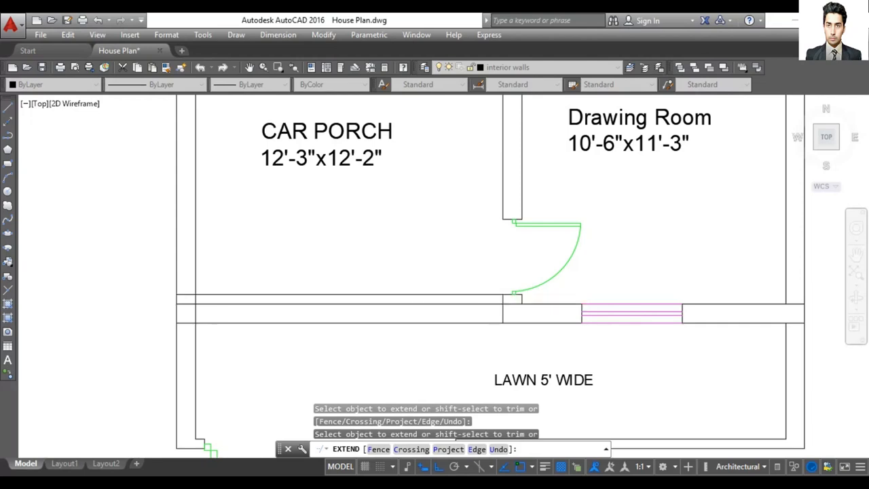
{"action": "key", "text": "Return"}
Step: Erase the uppermost of the three horizontal lines crossing the car porch
{"action": "left_click", "coordinate": [373, 295]}
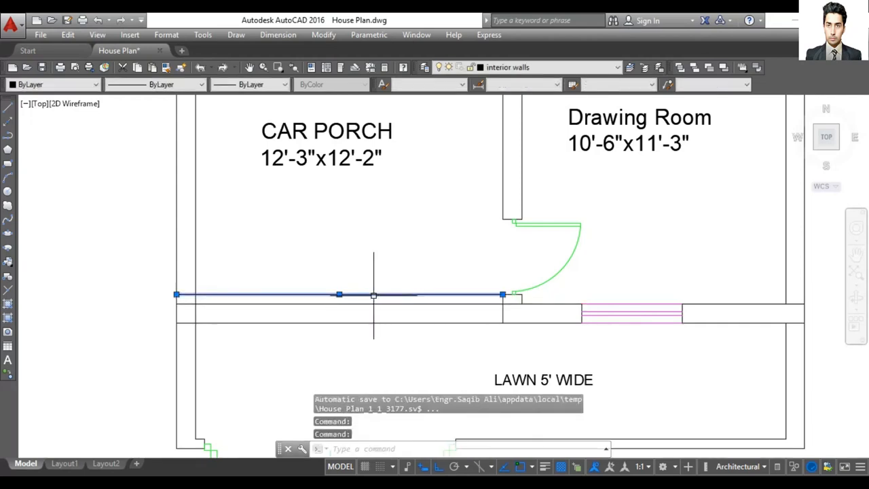
{"action": "key", "text": "Delete"}
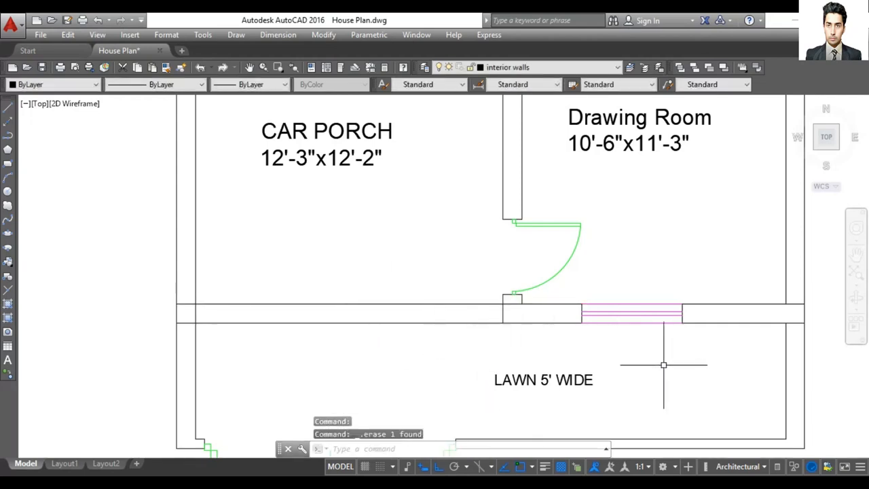
Step: Erase the double main gate in the front boundary wall of the copied plan
{"action": "scroll", "coordinate": [663, 364], "scroll_direction": "down", "scroll_amount": 1}
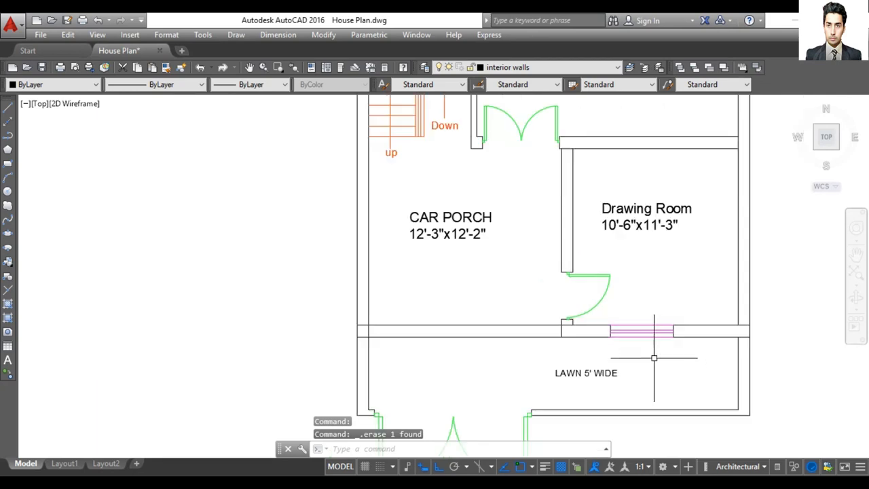
{"action": "left_click", "coordinate": [528, 422]}
{"action": "key", "text": "Delete"}
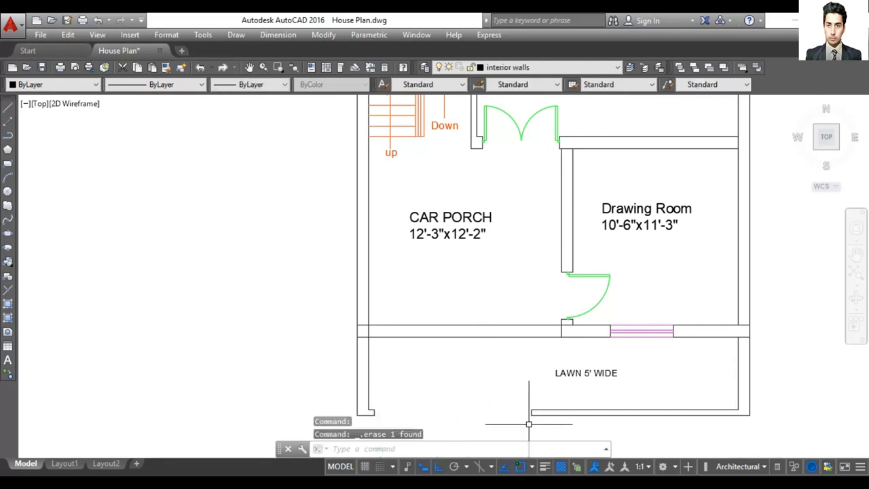
Step: Erase the "LAWN 5' WIDE" label between the front wall and the boundary wall
{"action": "left_click", "coordinate": [587, 373]}
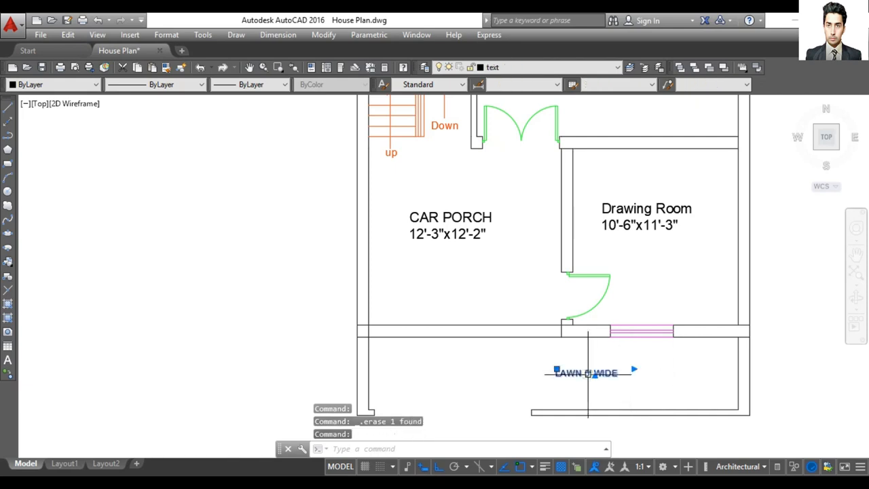
{"action": "key", "text": "Delete"}
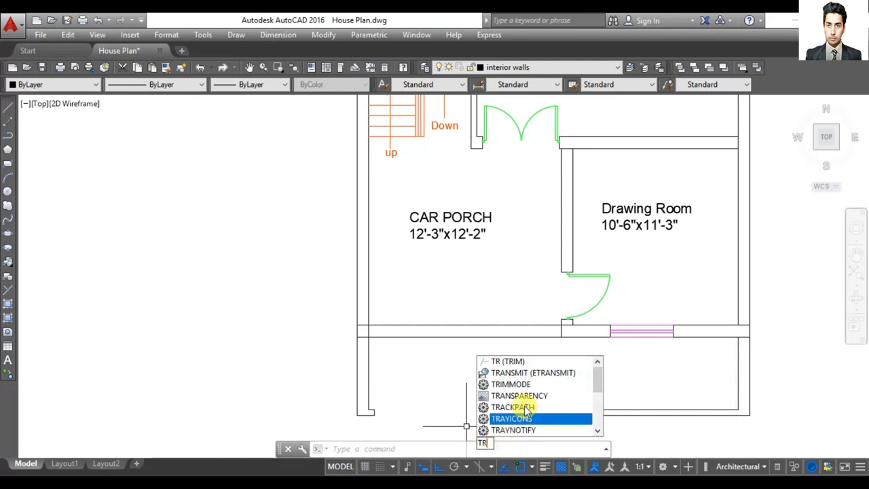
{"action": "key", "text": "Return"}
{"action": "left_click", "coordinate": [791, 365]}
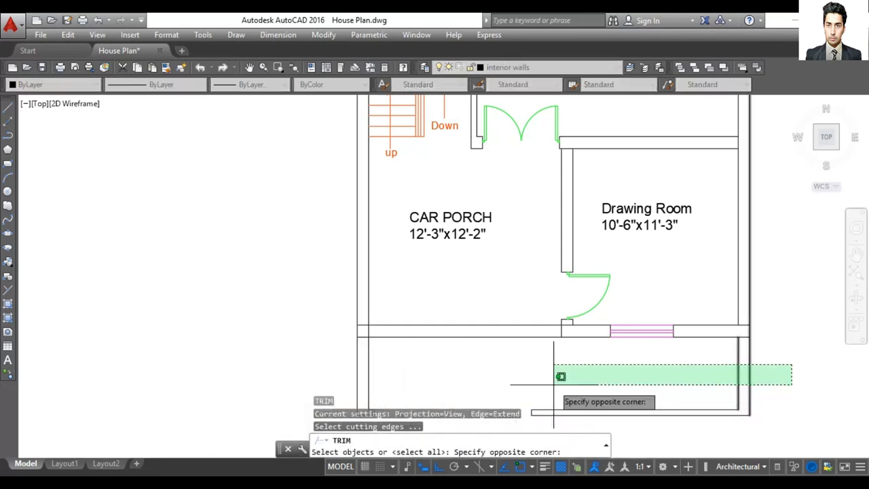
{"action": "key", "text": "Escape"}
{"action": "type", "text": "tr"}
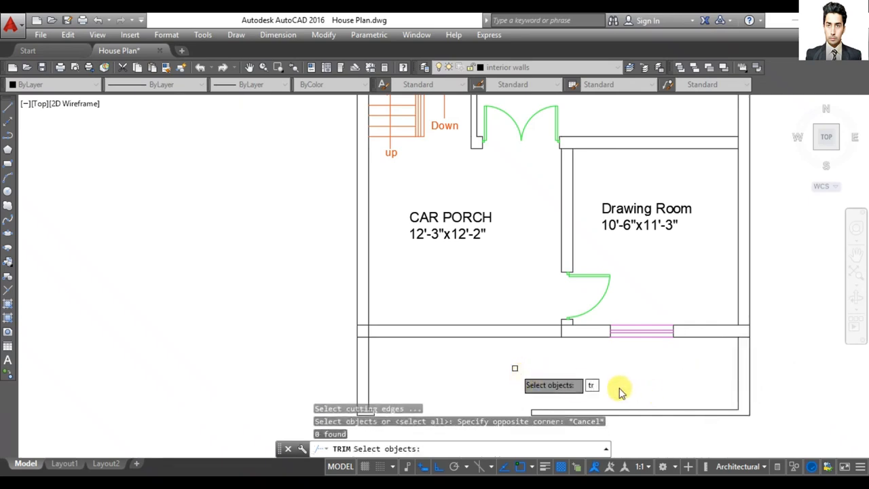
{"action": "key", "text": "Escape"}
Step: Trim the side wall lines that run past the front wall through the lawn area, with all objects as cutting edges
{"action": "type", "text": "tr"}
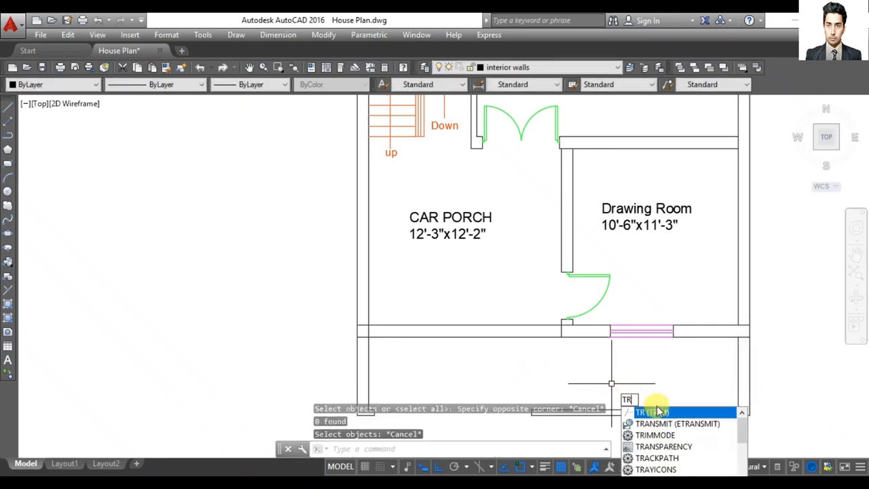
{"action": "key", "text": "Return"}
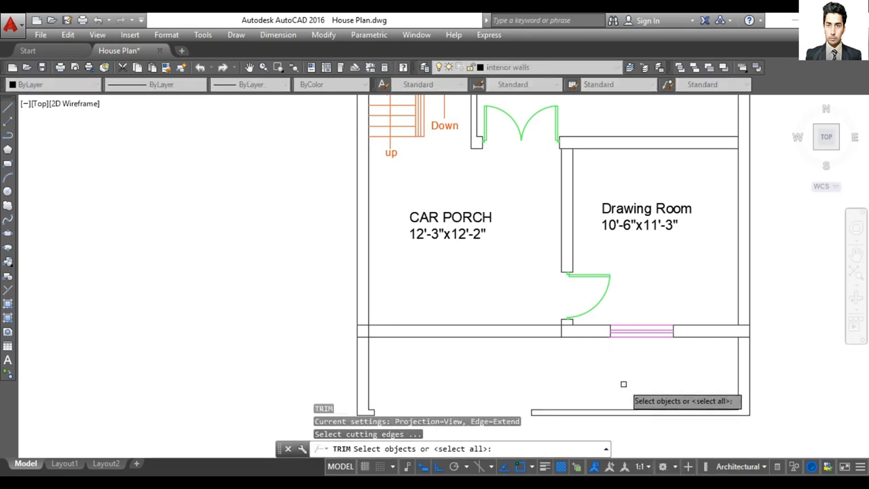
{"action": "key", "text": "Return"}
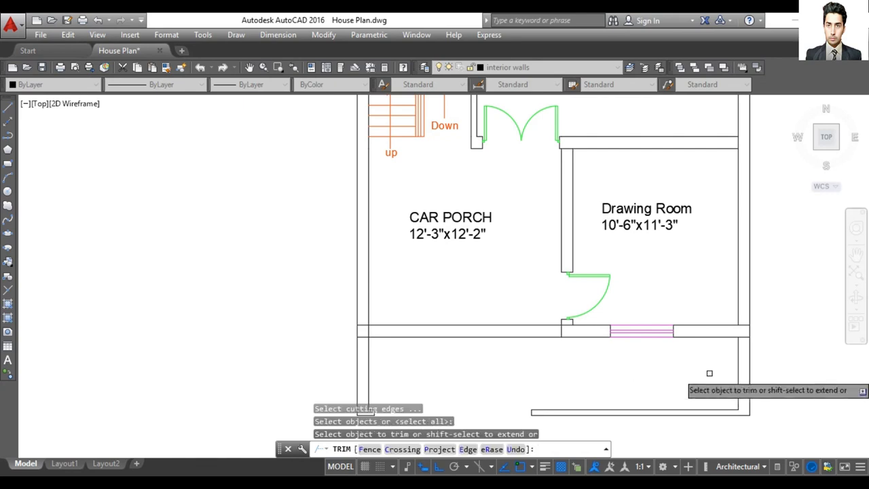
{"action": "left_click", "coordinate": [808, 354]}
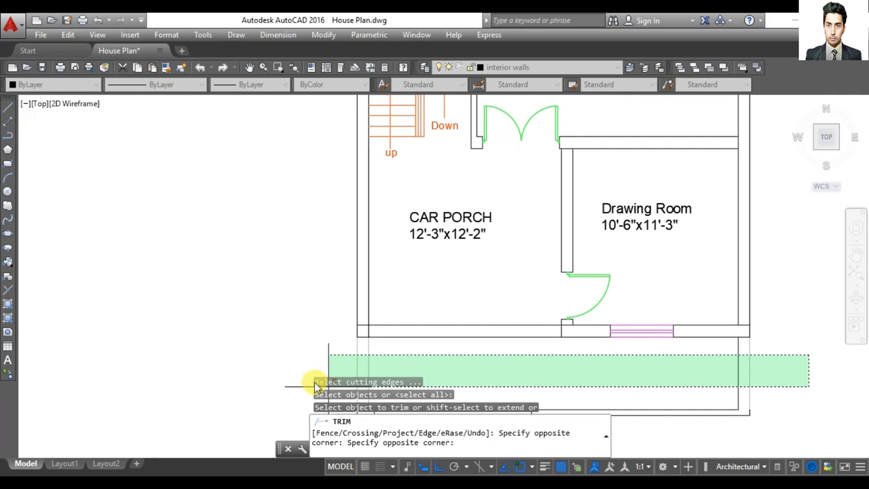
{"action": "left_click", "coordinate": [288, 426]}
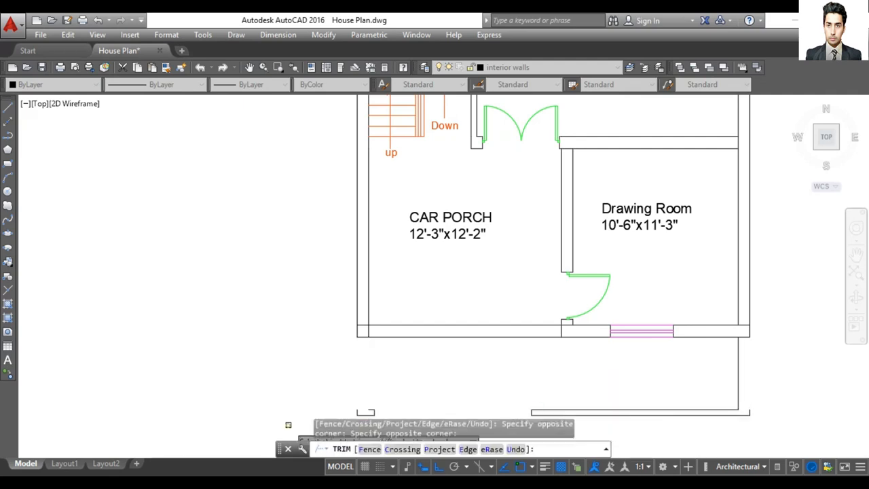
{"action": "scroll", "coordinate": [355, 357], "scroll_direction": "down", "scroll_amount": 2}
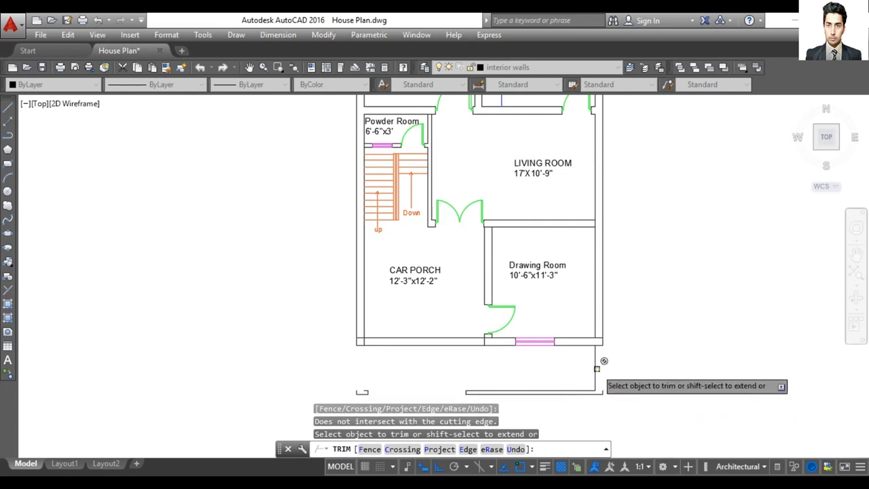
{"action": "key", "text": "Escape"}
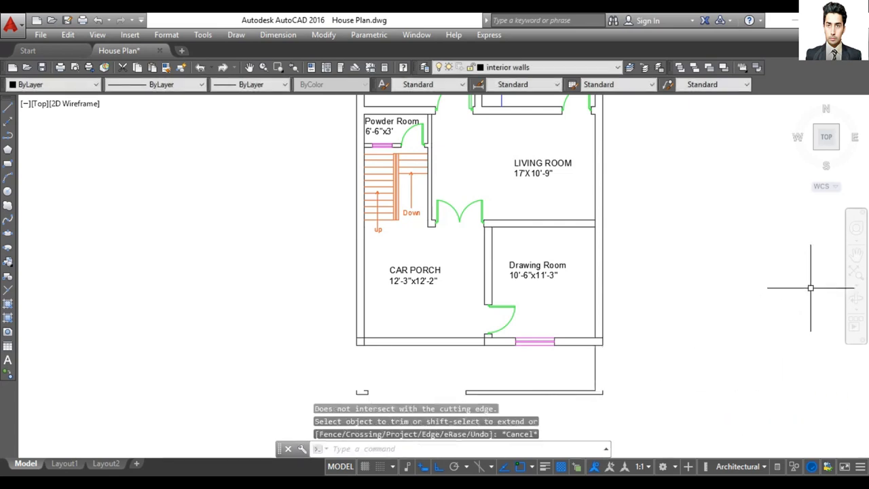
Step: Erase the remaining boundary wall lines and the leftover side wall line below the front wall
{"action": "left_click", "coordinate": [855, 254]}
{"action": "left_click_drag", "start_coordinate": [617, 392], "coordinate": [626, 330]}
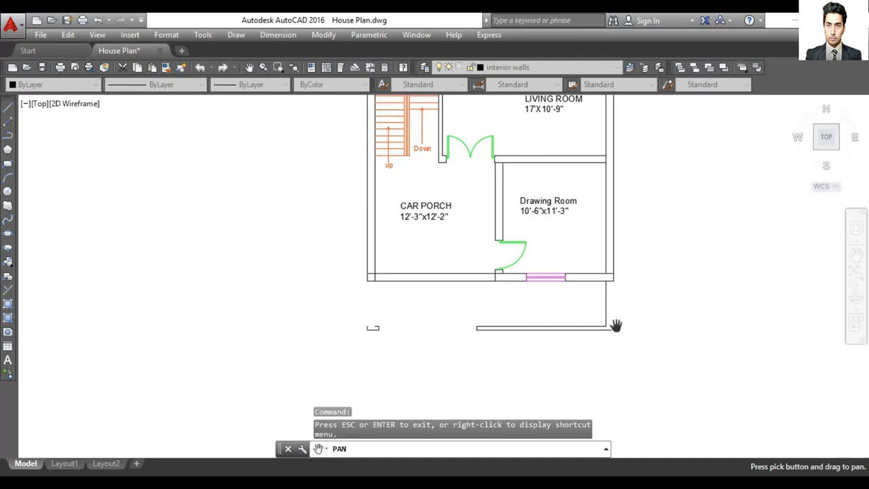
{"action": "key", "text": "Escape"}
{"action": "left_click", "coordinate": [648, 298]}
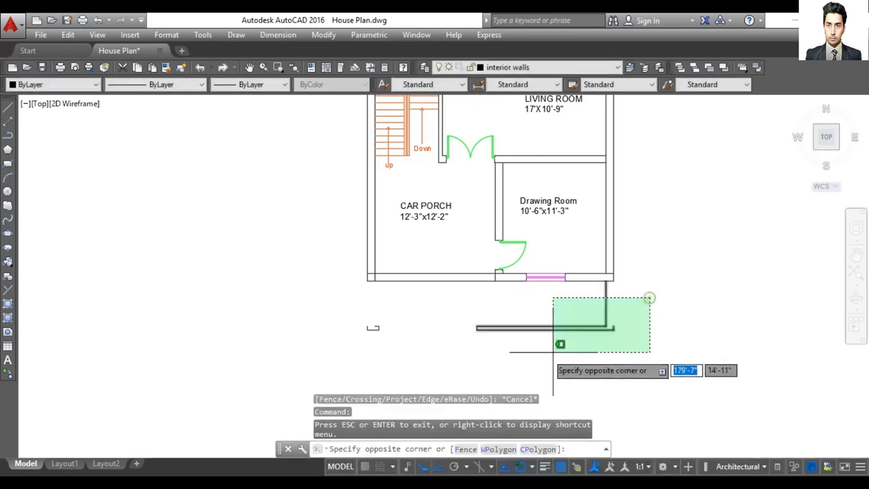
{"action": "left_click", "coordinate": [292, 357]}
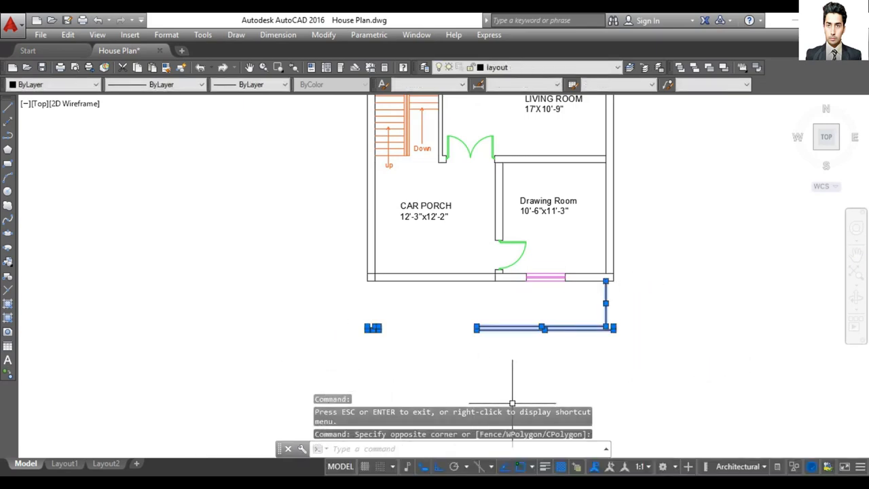
{"action": "key", "text": "Delete"}
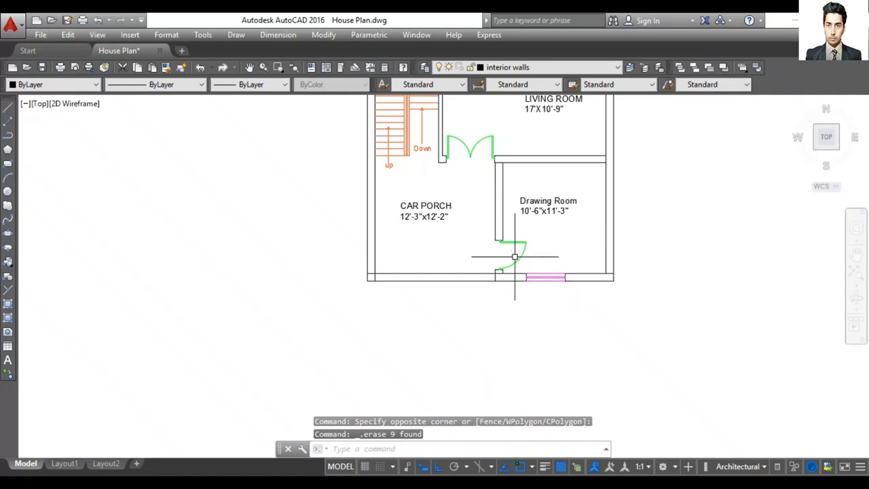
Step: Draw a horizontal line from the stair wall's lower corner beside the double door to the outer face of the car porch's side wall
{"action": "left_click", "coordinate": [855, 254]}
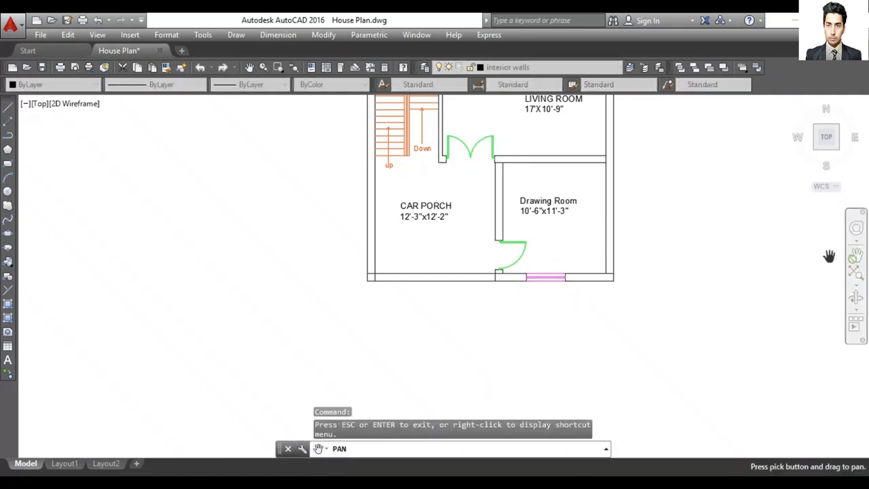
{"action": "mouse_move", "coordinate": [676, 228]}
{"action": "left_mouse_down"}
{"action": "mouse_move", "coordinate": [705, 303]}
{"action": "mouse_move", "coordinate": [763, 288]}
{"action": "mouse_move", "coordinate": [789, 261]}
{"action": "left_mouse_up"}
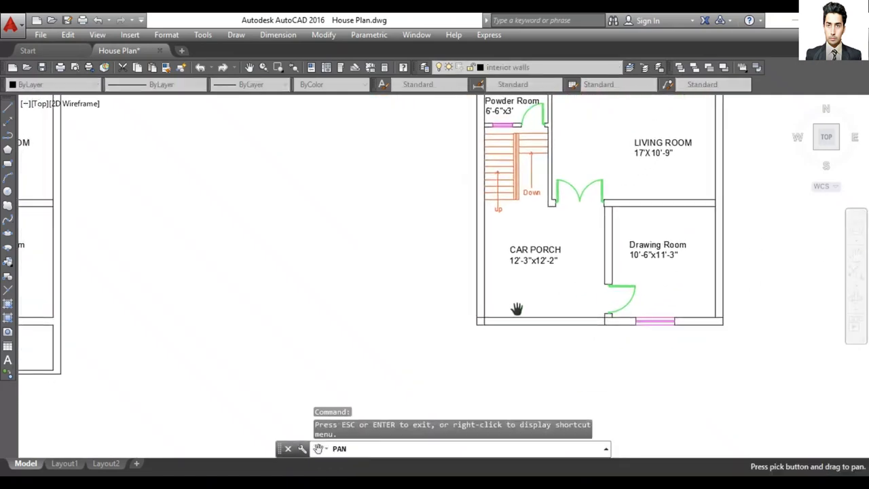
{"action": "scroll", "coordinate": [517, 309], "scroll_direction": "up", "scroll_amount": 2}
{"action": "key", "text": "Escape"}
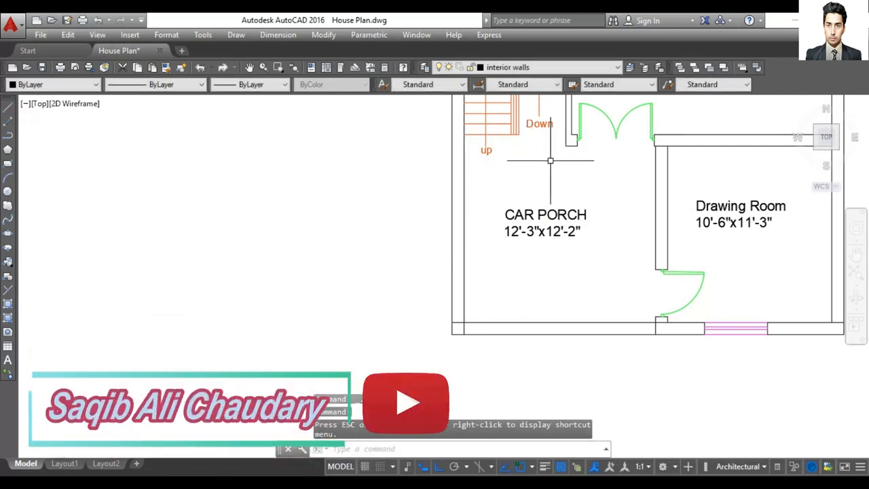
{"action": "type", "text": "l"}
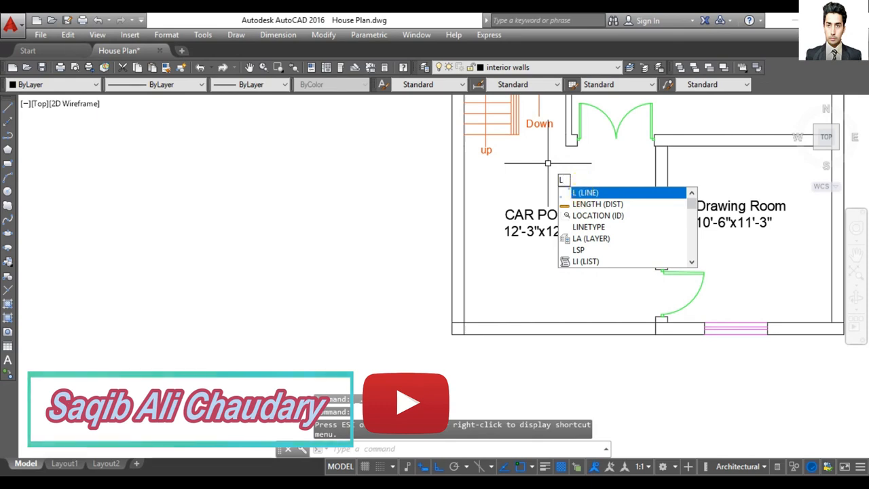
{"action": "key", "text": "Return"}
{"action": "left_click", "coordinate": [566, 145]}
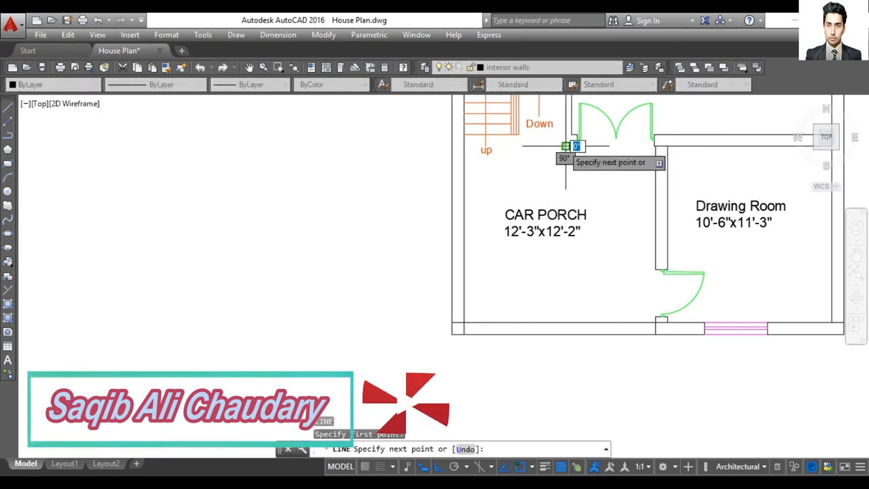
{"action": "left_click", "coordinate": [451, 146]}
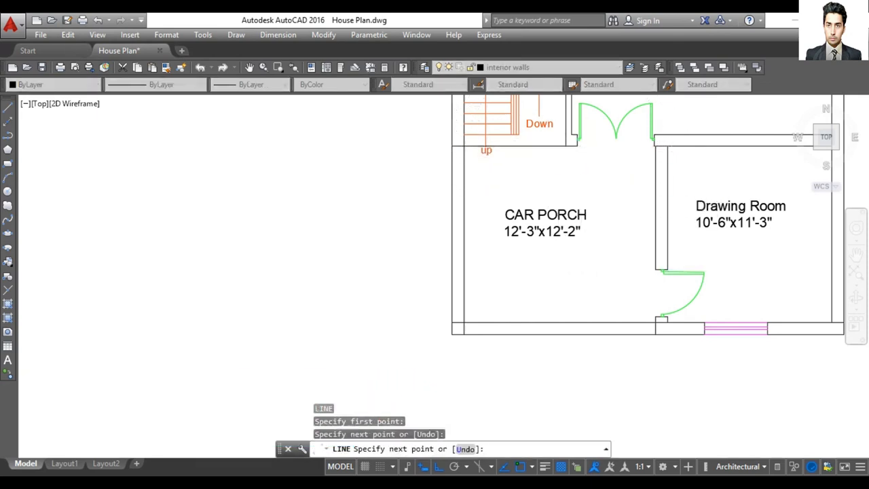
{"action": "key", "text": "Return"}
{"action": "type", "text": "tr"}
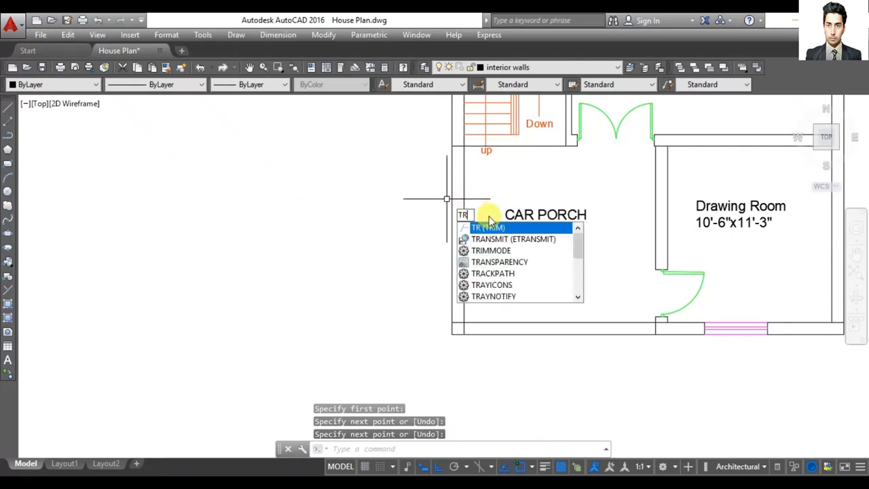
{"action": "key", "text": "Return"}
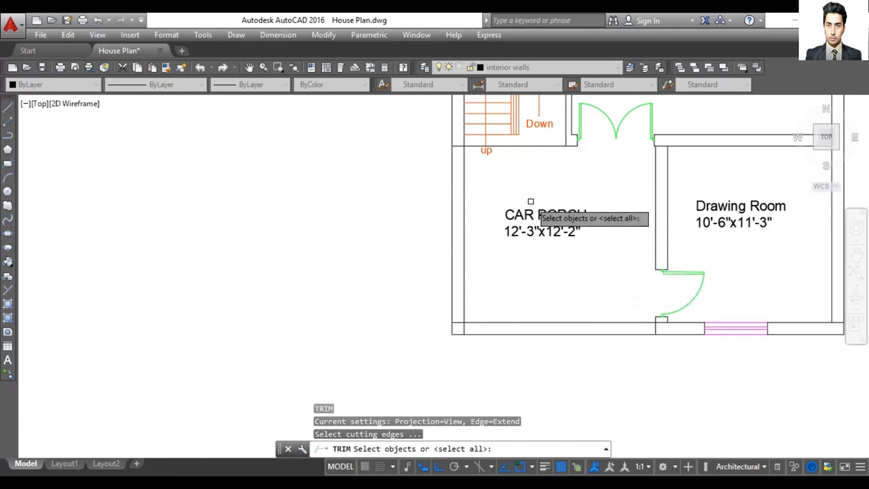
{"action": "left_click", "coordinate": [462, 209]}
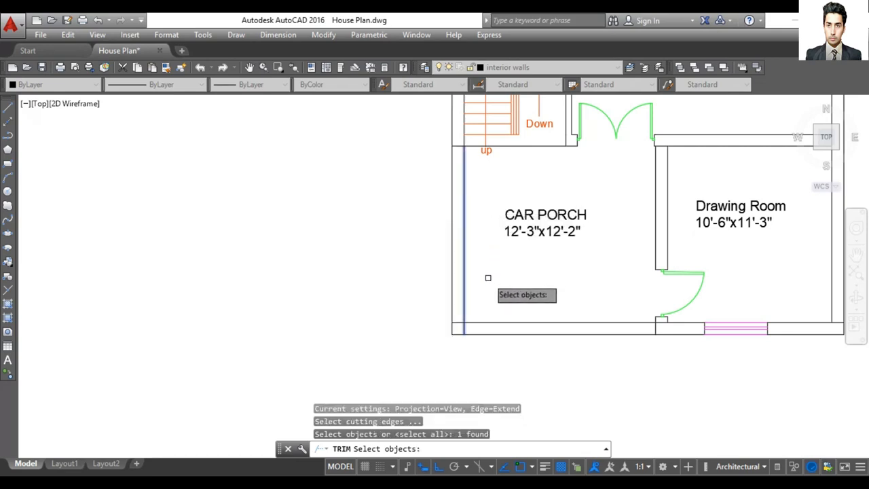
{"action": "key", "text": "Escape"}
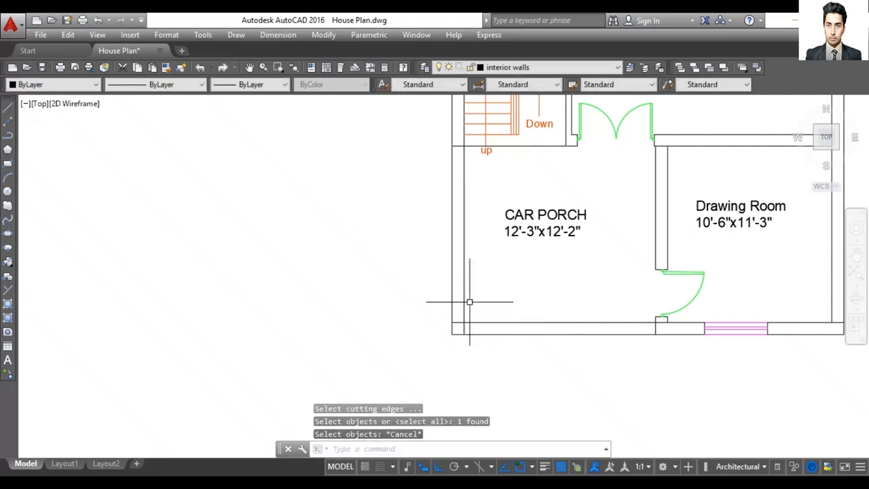
Step: Trim sections of the car porch side wall's inner line, with all objects as cutting edges
{"action": "type", "text": "tr"}
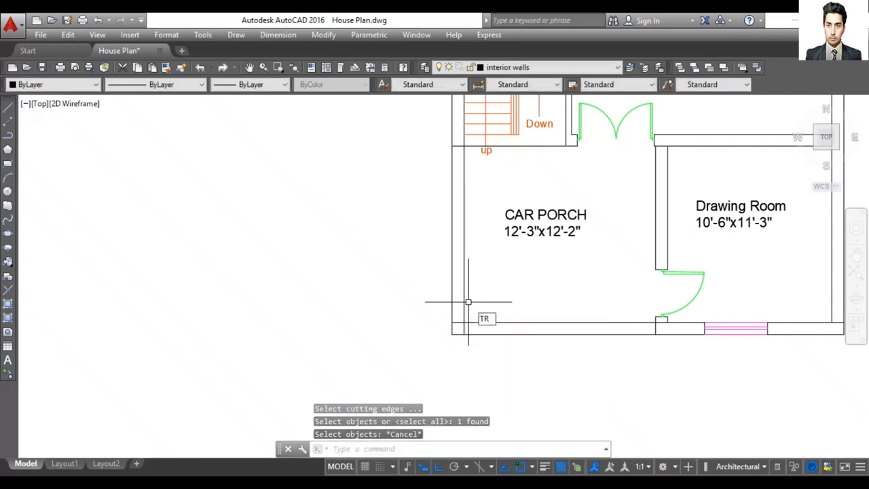
{"action": "key", "text": "Return"}
{"action": "key", "text": "Return"}
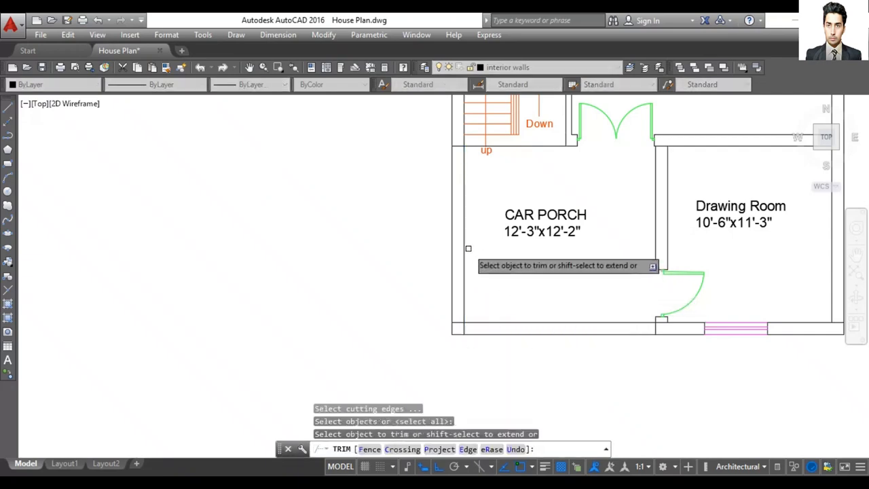
{"action": "left_click", "coordinate": [477, 170]}
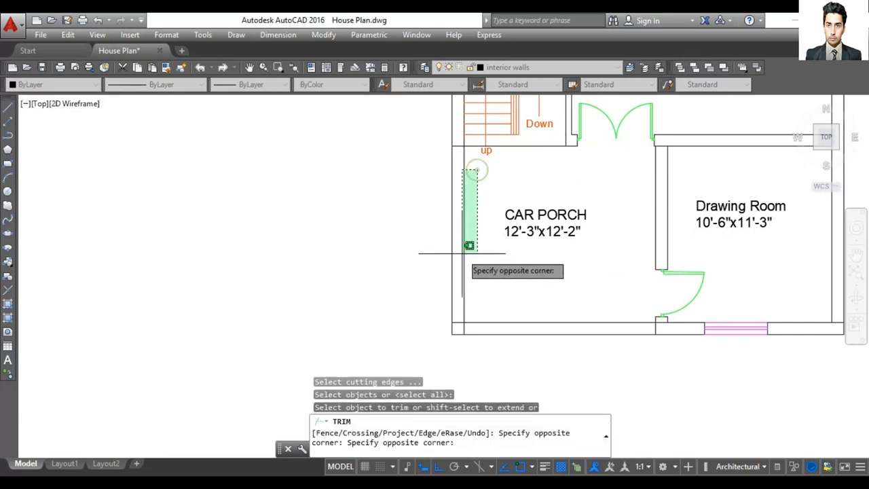
{"action": "left_click", "coordinate": [472, 277]}
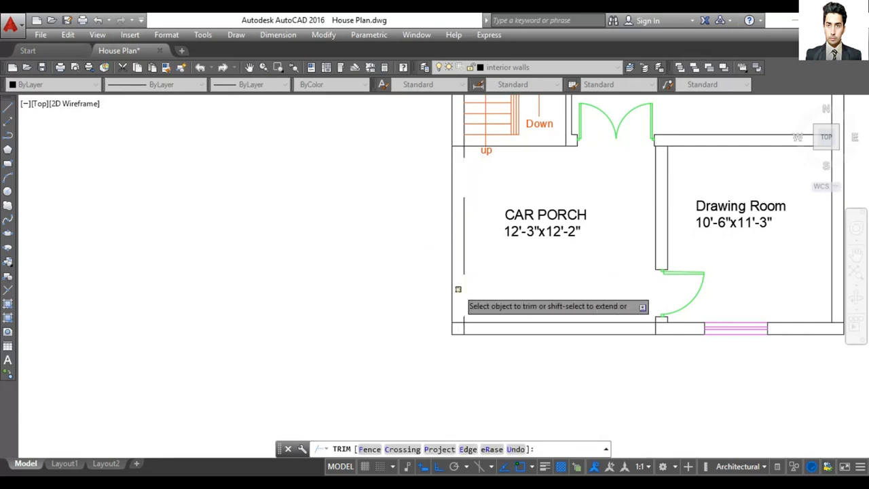
Step: Trim sections of the car porch front wall's inner line and the wall line pieces at its corners, with all objects as cutting edges
{"action": "left_click", "coordinate": [510, 323]}
{"action": "left_click", "coordinate": [547, 318]}
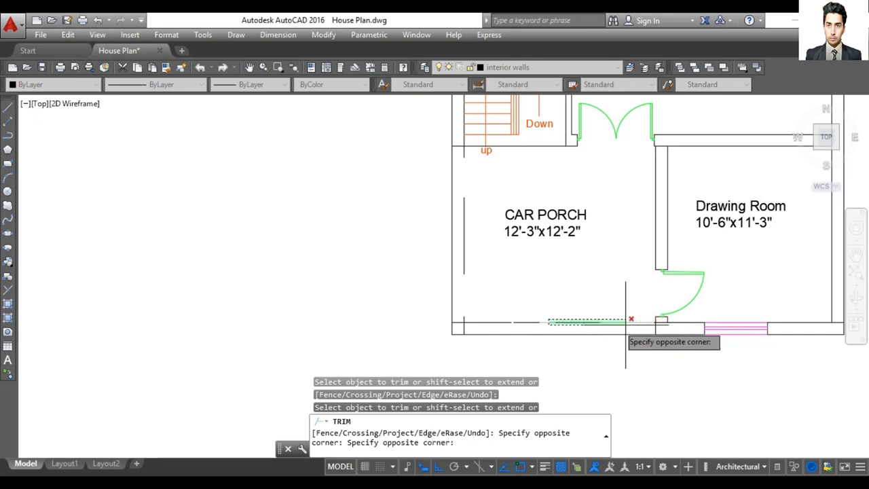
{"action": "left_click", "coordinate": [591, 325]}
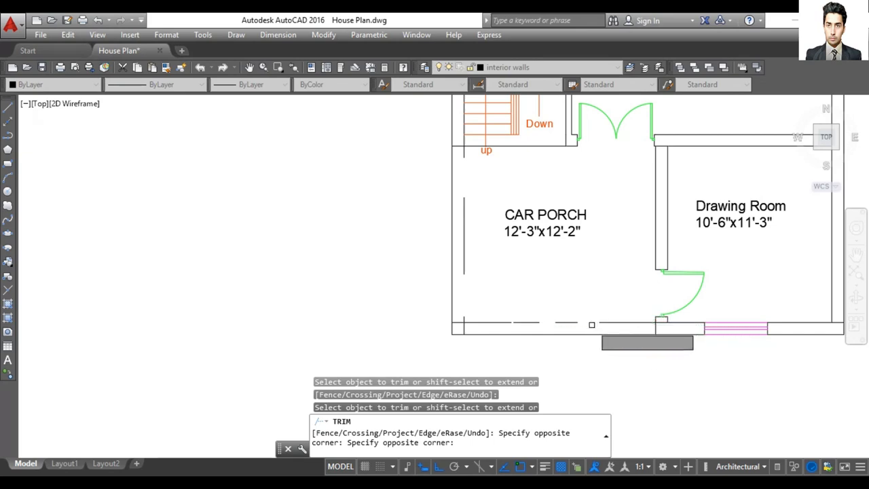
{"action": "left_click", "coordinate": [466, 323]}
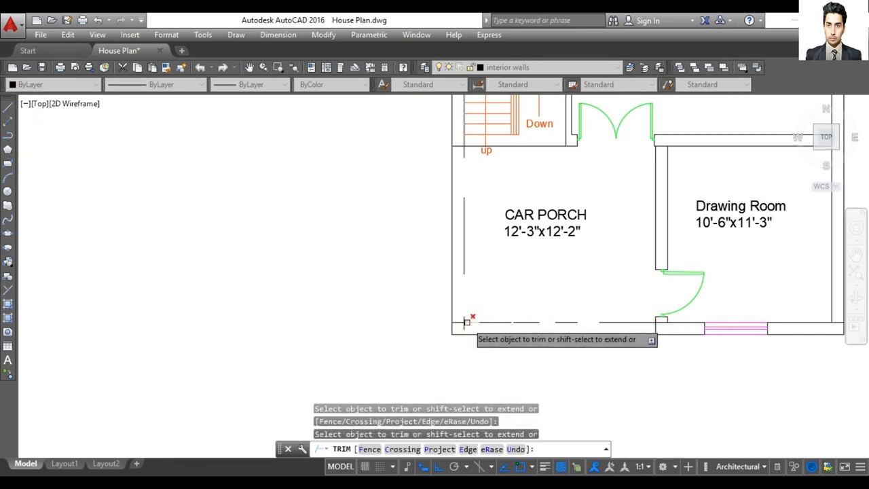
{"action": "left_click", "coordinate": [464, 323]}
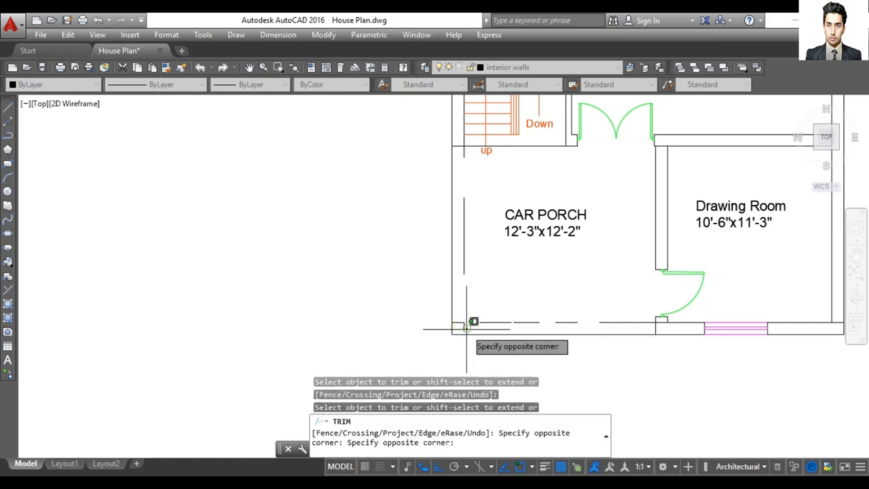
{"action": "left_click", "coordinate": [465, 323]}
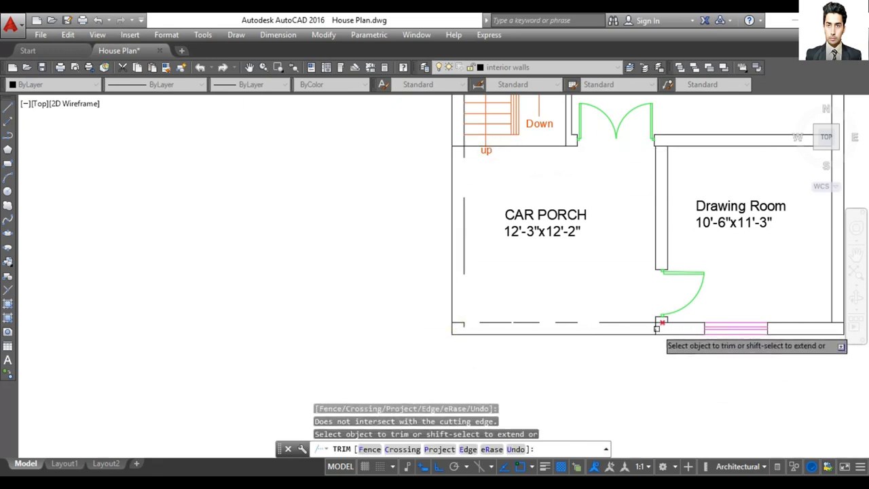
{"action": "left_click", "coordinate": [619, 322]}
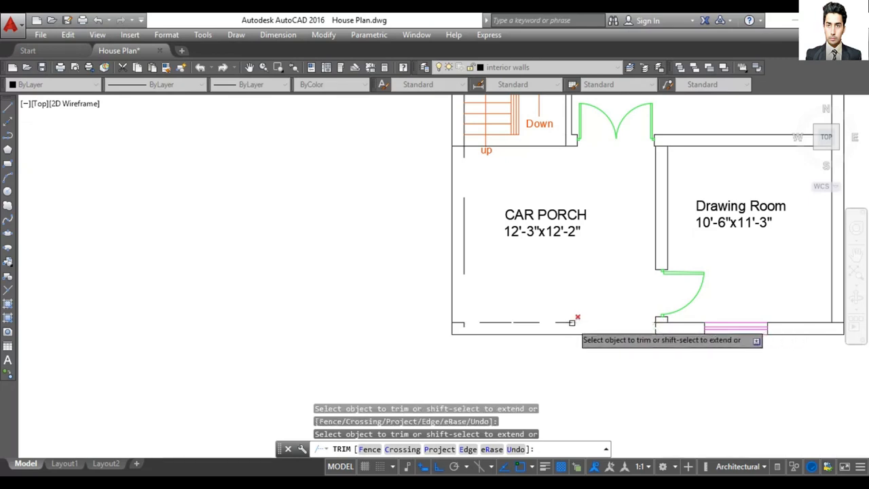
{"action": "left_click", "coordinate": [511, 328]}
{"action": "left_click", "coordinate": [506, 319]}
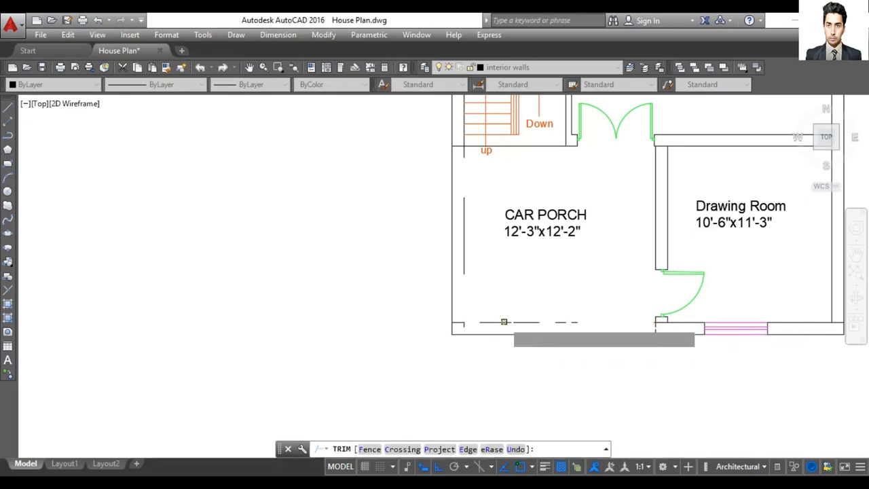
{"action": "key", "text": "Escape"}
Step: Erase the leftover inner line segments of the car porch's front and side walls, including the stub below the stair wall
{"action": "left_click", "coordinate": [615, 305]}
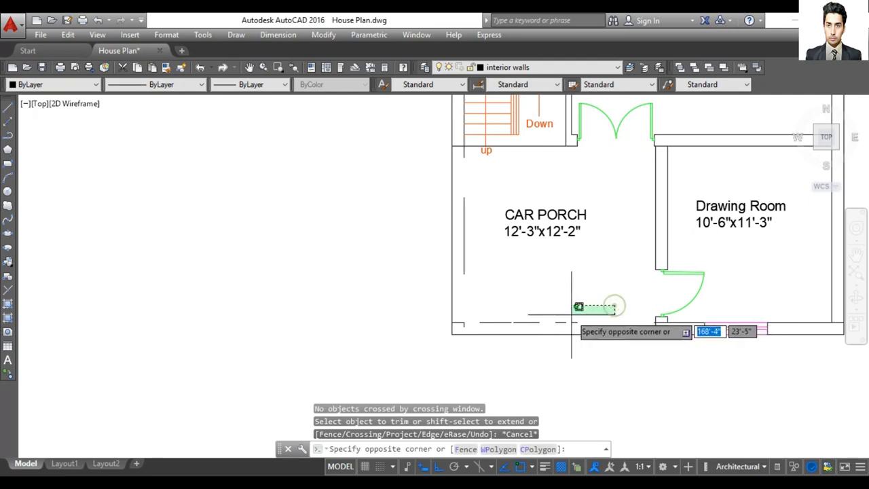
{"action": "left_click", "coordinate": [463, 324]}
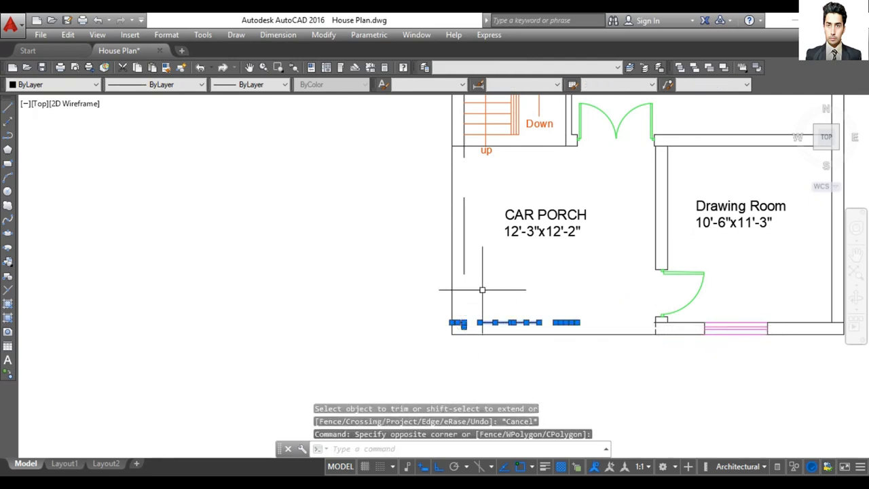
{"action": "key", "text": "Delete"}
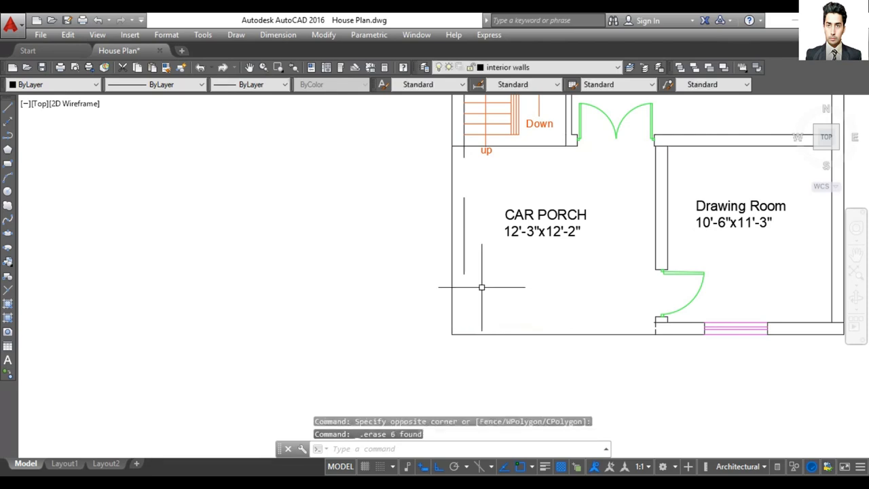
{"action": "left_click", "coordinate": [482, 218]}
{"action": "left_click", "coordinate": [461, 272]}
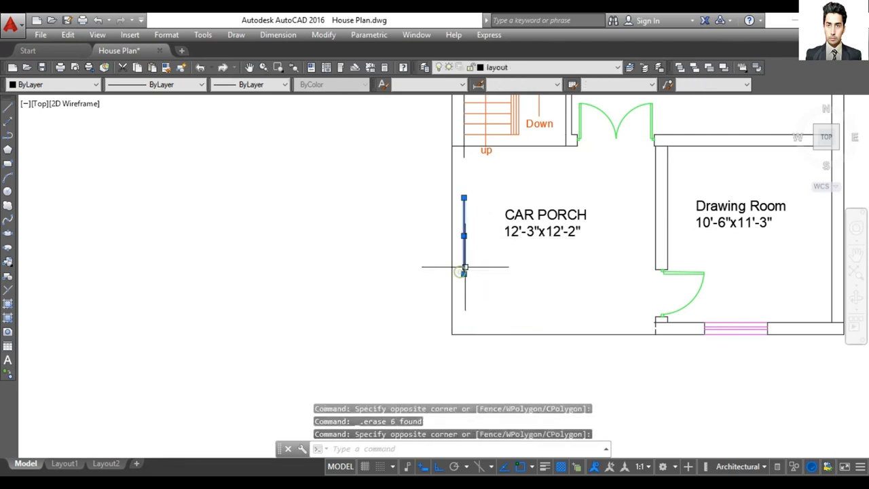
{"action": "key", "text": "Delete"}
{"action": "left_click", "coordinate": [463, 152]}
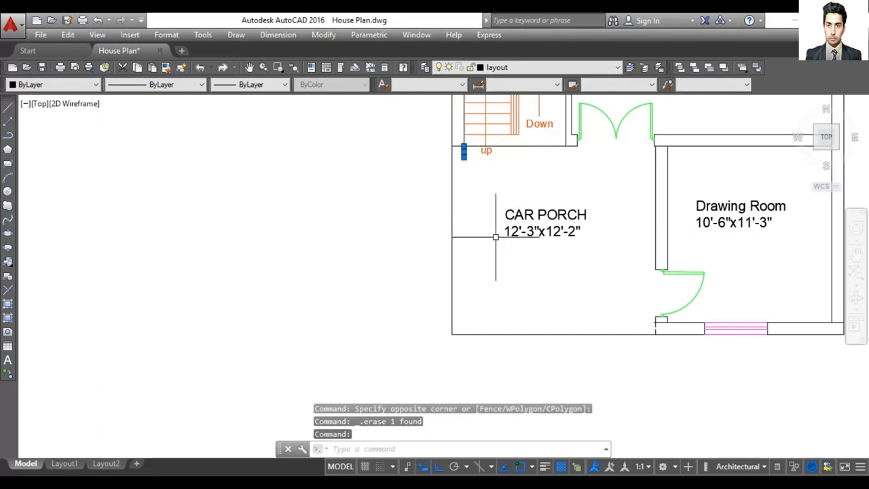
{"action": "key", "text": "Delete"}
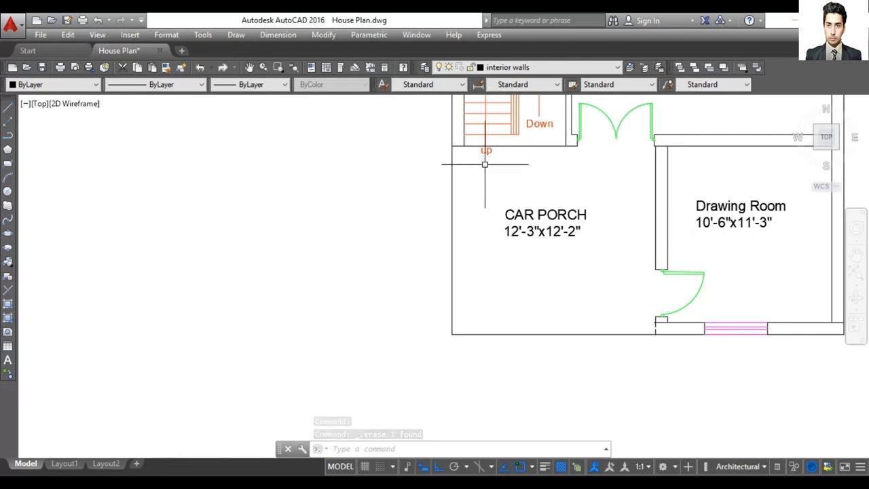
Step: Replace the CAR PORCH name in the room label with "Terrance", keeping the dimensions on the second line
{"action": "scroll", "coordinate": [482, 162], "scroll_direction": "down", "scroll_amount": 4}
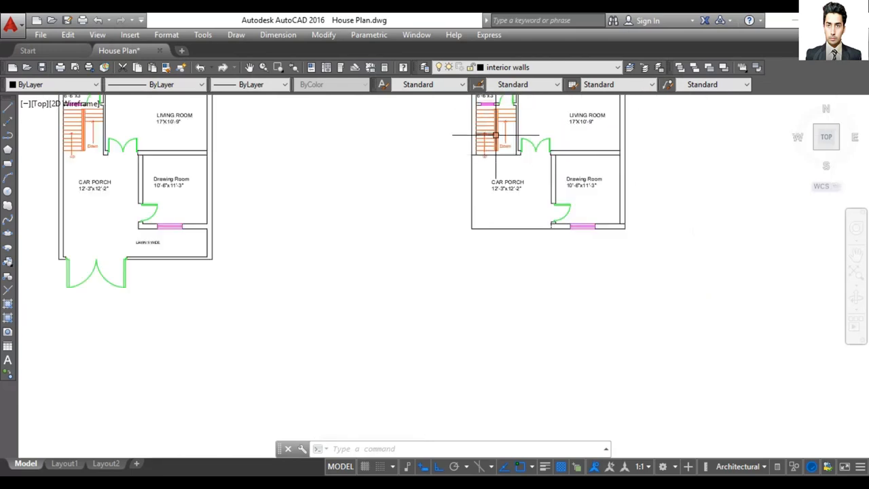
{"action": "scroll", "coordinate": [495, 135], "scroll_direction": "up", "scroll_amount": 2}
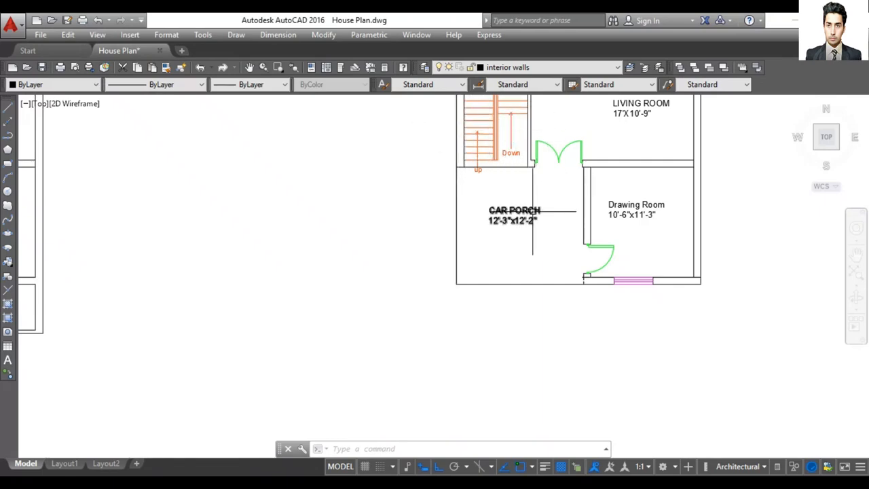
{"action": "left_click", "coordinate": [515, 216]}
{"action": "double_click", "coordinate": [515, 216]}
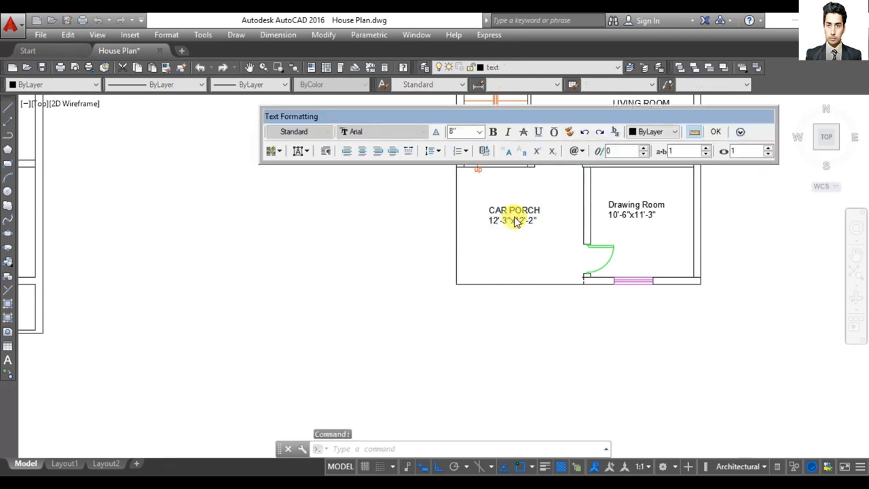
{"action": "left_click_drag", "start_coordinate": [543, 211], "coordinate": [484, 211]}
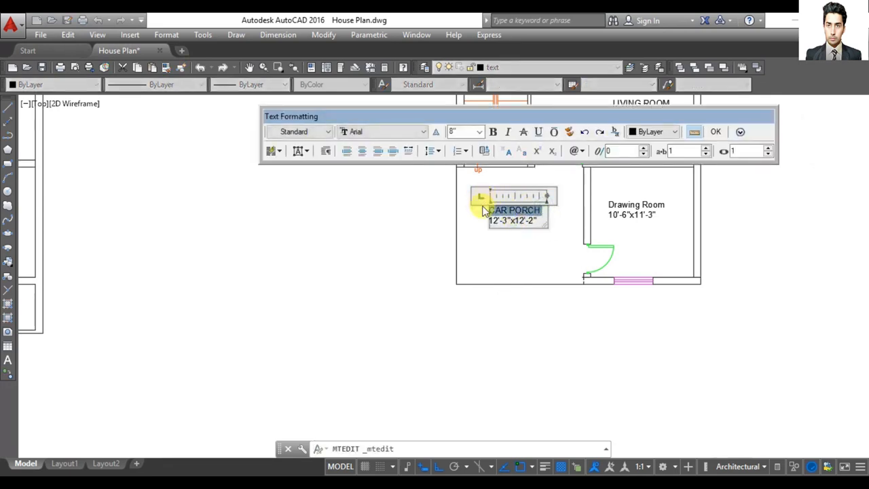
{"action": "key", "text": "Delete"}
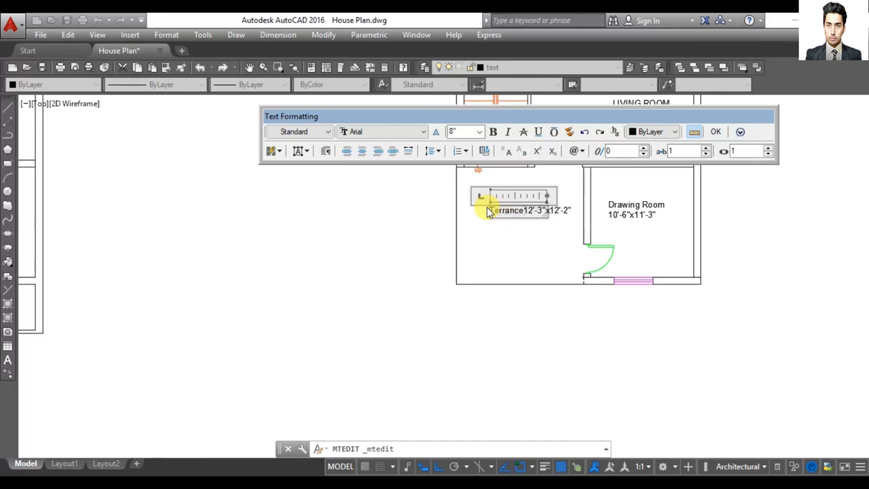
{"action": "type", "text": "Terrance"}
{"action": "key", "text": "Return"}
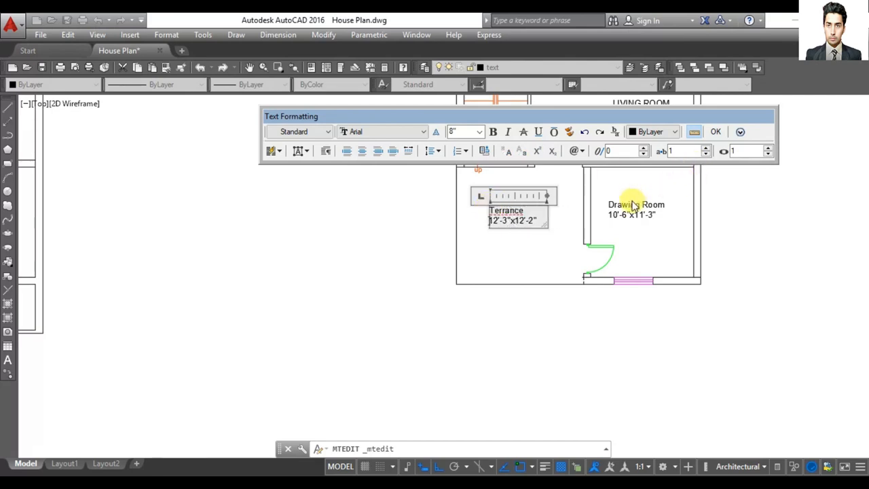
{"action": "left_click", "coordinate": [514, 240]}
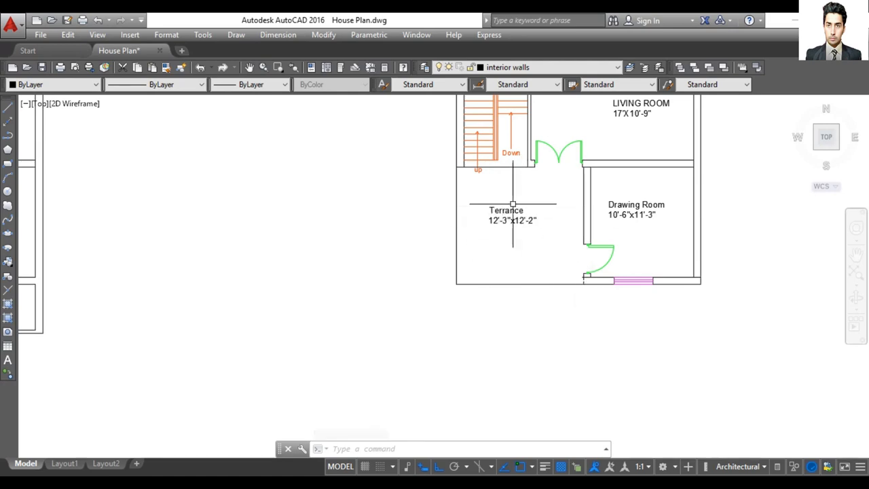
{"action": "scroll", "coordinate": [508, 231], "scroll_direction": "up", "scroll_amount": 4}
{"action": "scroll", "coordinate": [508, 230], "scroll_direction": "down", "scroll_amount": 2}
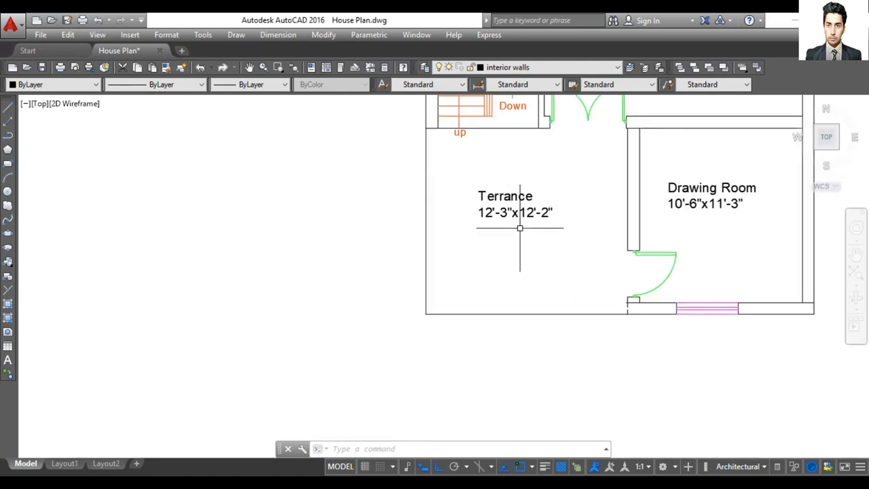
{"action": "scroll", "coordinate": [627, 308], "scroll_direction": "up", "scroll_amount": 6}
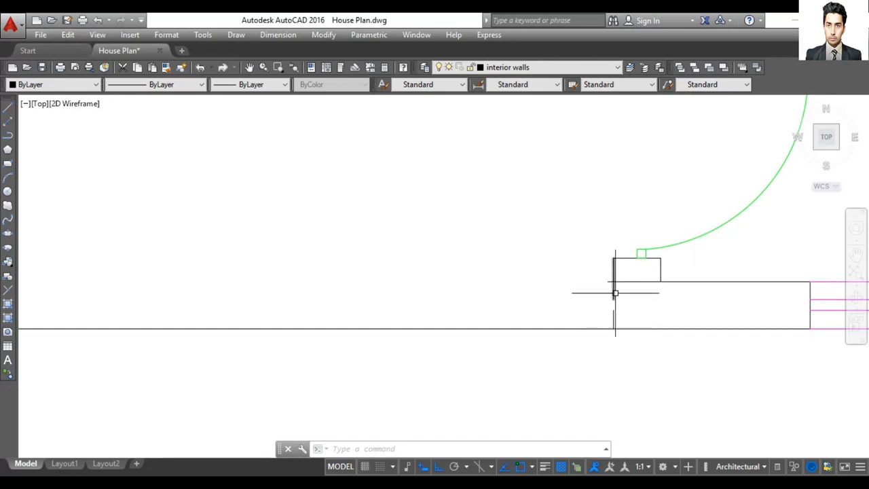
{"action": "left_click", "coordinate": [613, 293]}
{"action": "left_click", "coordinate": [595, 295]}
{"action": "key", "text": "Escape"}
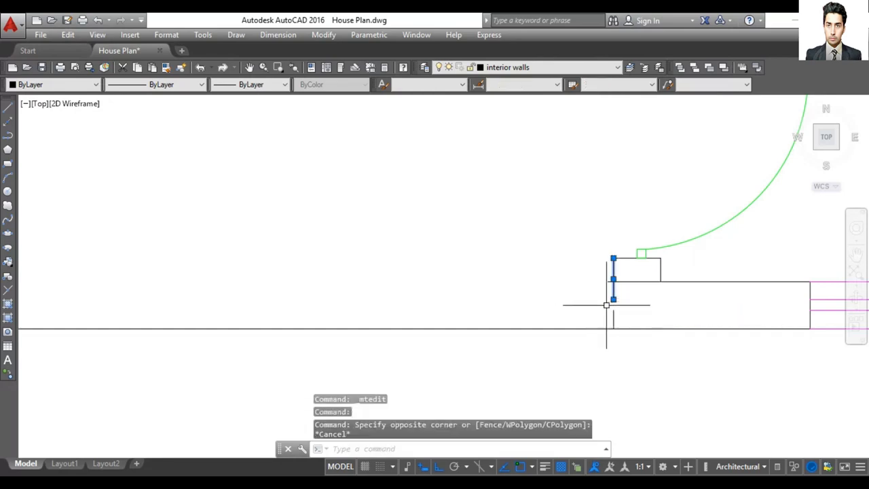
{"action": "left_click", "coordinate": [608, 306]}
{"action": "key", "text": "Escape"}
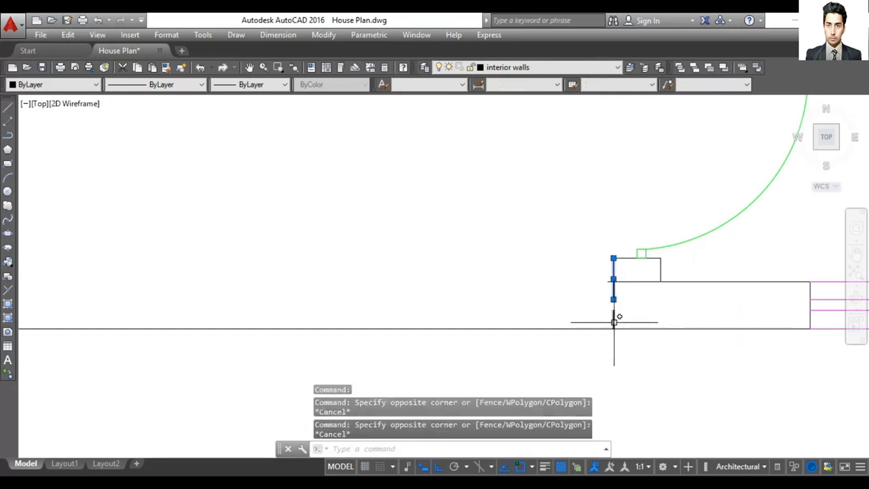
{"action": "key", "text": "Escape"}
Step: Erase the short vertical stub in the front wall below the drawing room door, and trim the overshooting wall line ends there
{"action": "left_click", "coordinate": [613, 319]}
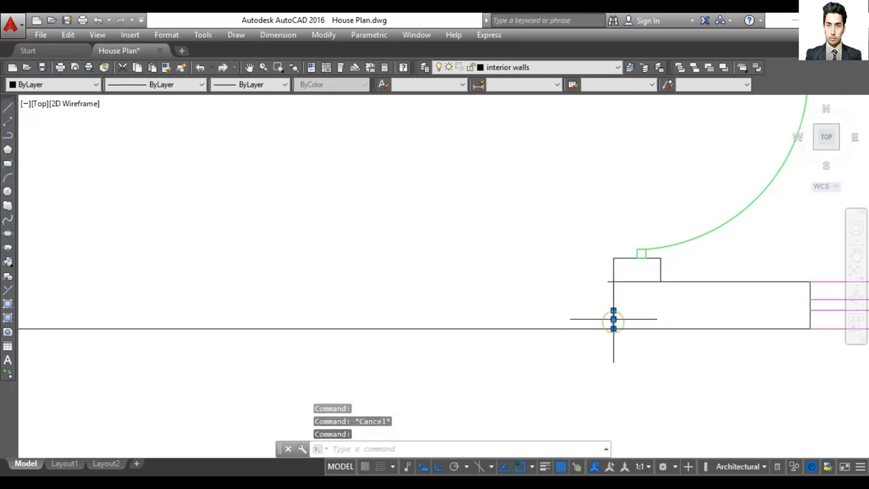
{"action": "key", "text": "Delete"}
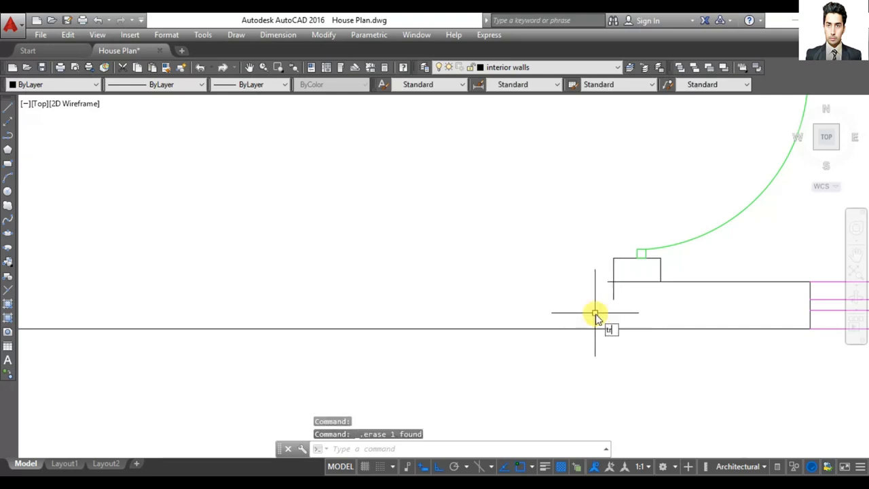
{"action": "type", "text": "r"}
{"action": "left_click", "coordinate": [638, 342]}
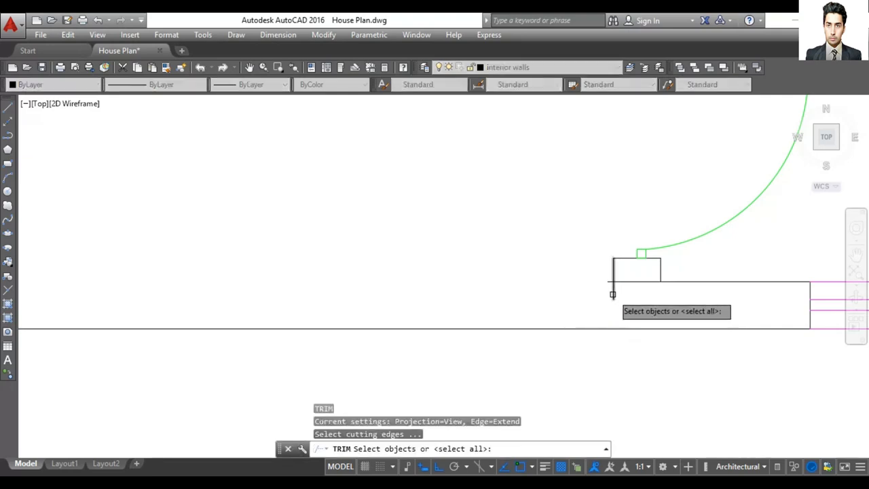
{"action": "key", "text": "Return"}
{"action": "left_click", "coordinate": [613, 292]}
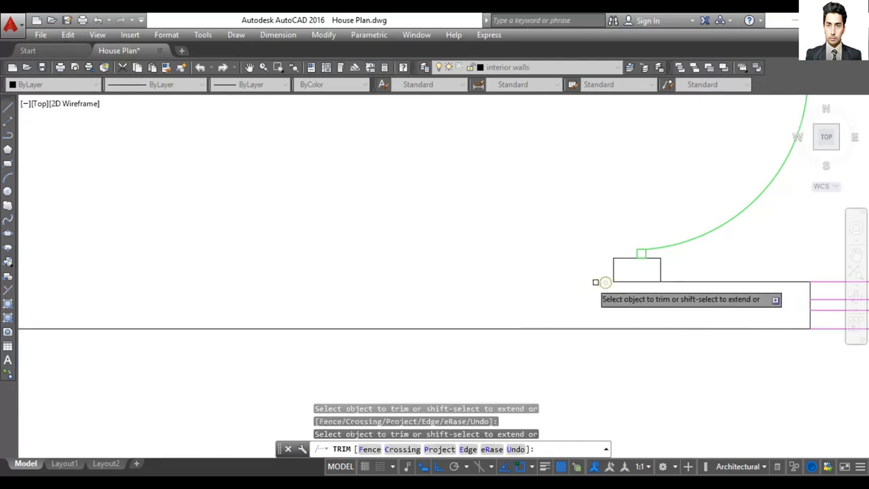
{"action": "scroll", "coordinate": [599, 282], "scroll_direction": "down", "scroll_amount": 6}
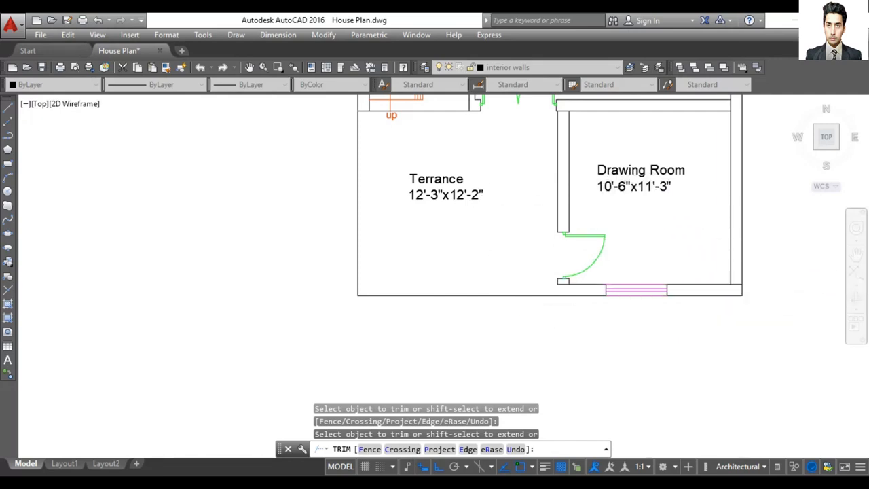
{"action": "key", "text": "Escape"}
Step: Erase the door between the kitchen and the rear passage
{"action": "left_click", "coordinate": [856, 253]}
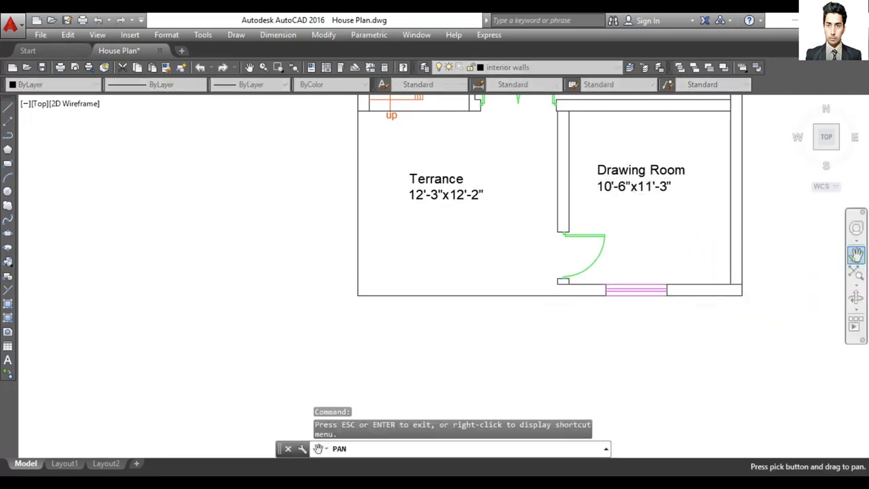
{"action": "left_click_drag", "start_coordinate": [783, 177], "coordinate": [775, 304]}
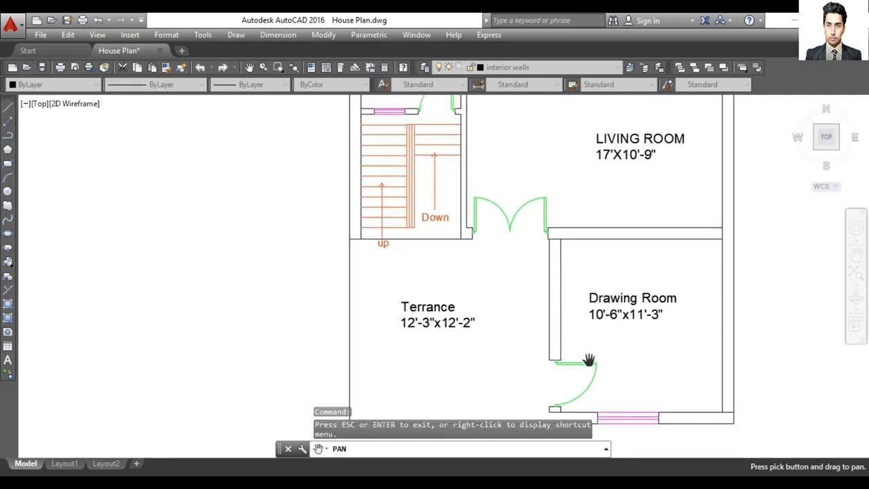
{"action": "mouse_move", "coordinate": [574, 141]}
{"action": "left_mouse_down"}
{"action": "mouse_move", "coordinate": [583, 278]}
{"action": "mouse_move", "coordinate": [563, 343]}
{"action": "left_mouse_up"}
{"action": "left_click_drag", "start_coordinate": [540, 180], "coordinate": [528, 297]}
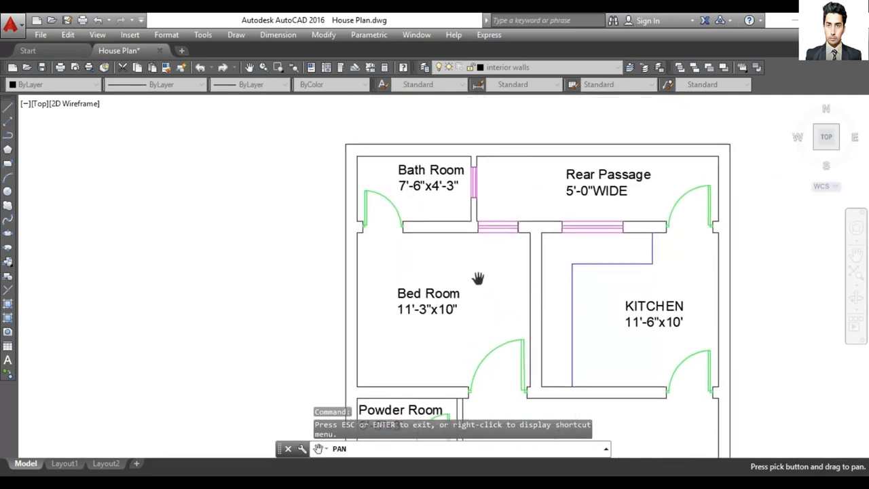
{"action": "left_click_drag", "start_coordinate": [478, 278], "coordinate": [482, 225]}
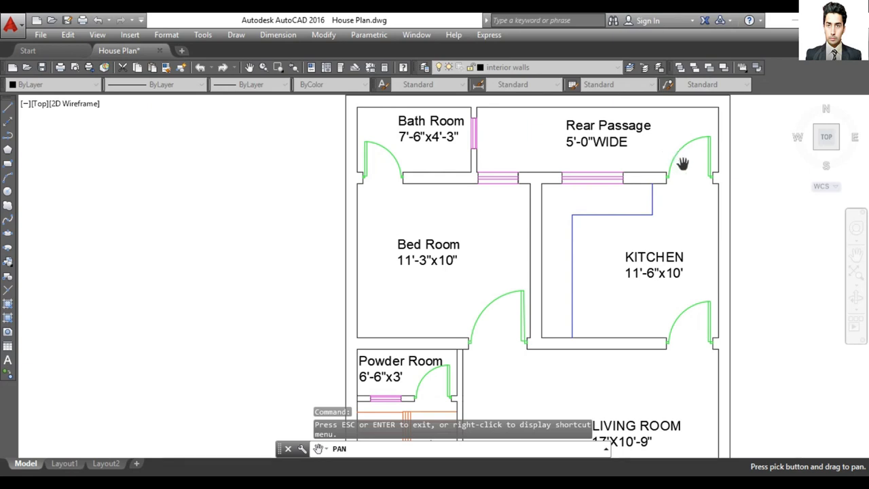
{"action": "left_click", "coordinate": [688, 138]}
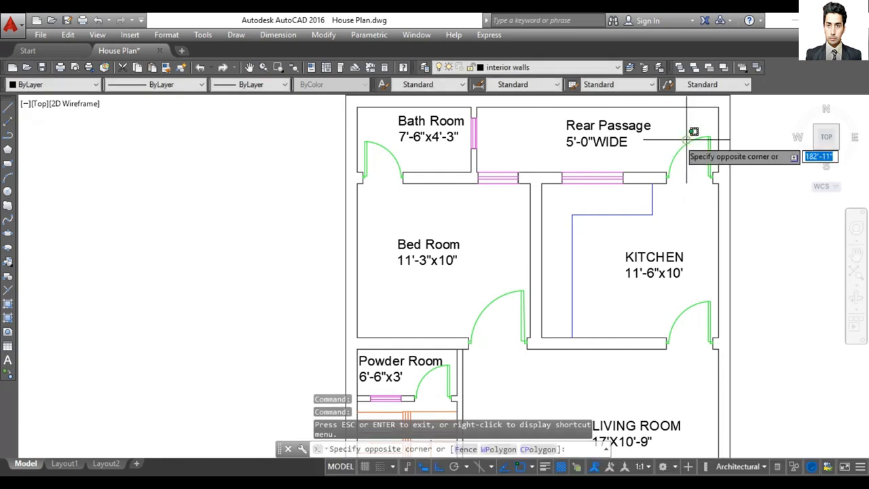
{"action": "left_click", "coordinate": [686, 143]}
{"action": "key", "text": "Delete"}
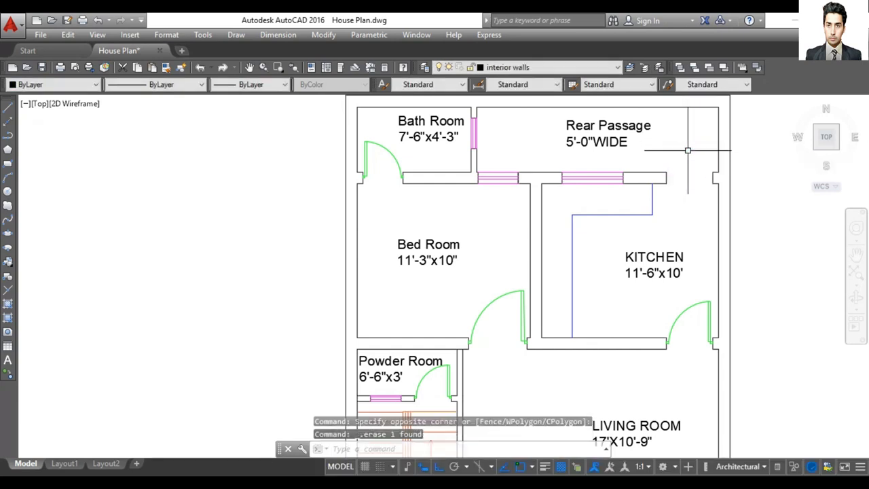
Step: Draw two horizontal lines closing both wall faces across the empty door opening between the kitchen and the rear passage
{"action": "type", "text": "l"}
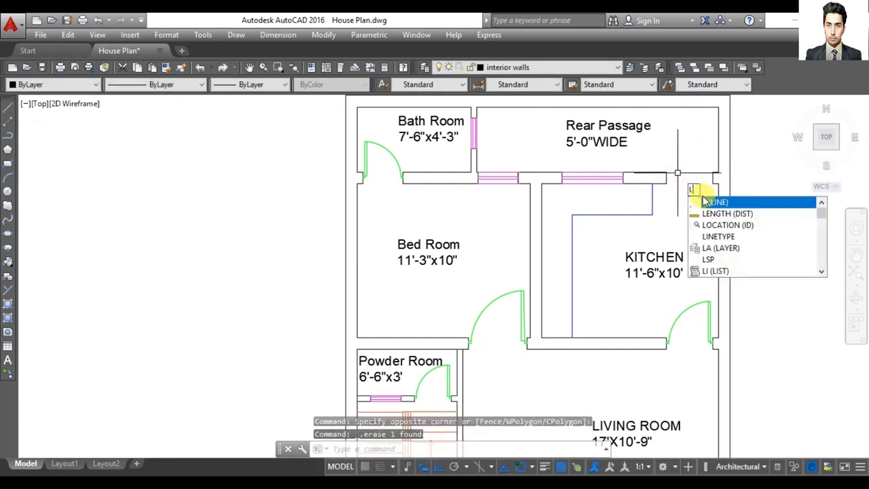
{"action": "key", "text": "Return"}
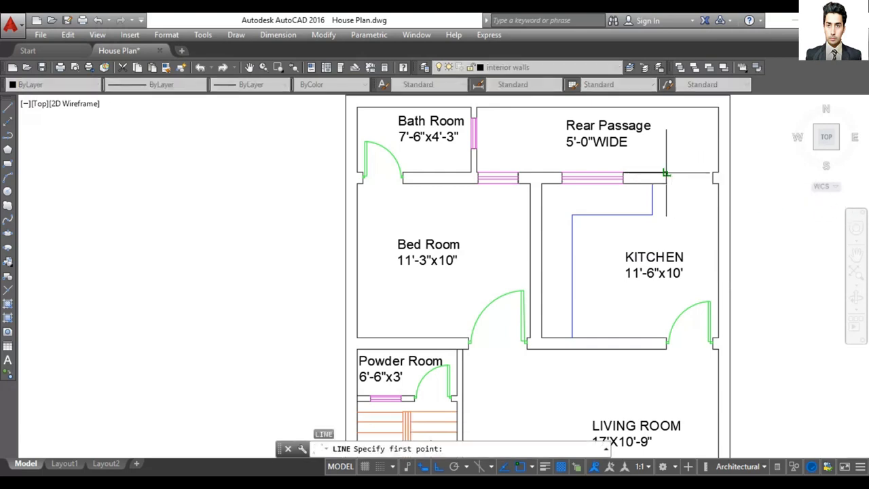
{"action": "left_click", "coordinate": [665, 173]}
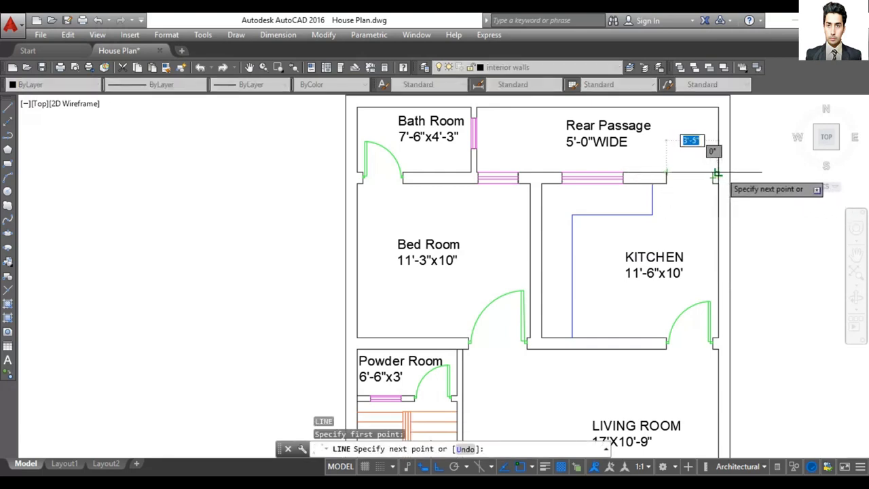
{"action": "type", "text": "5"}
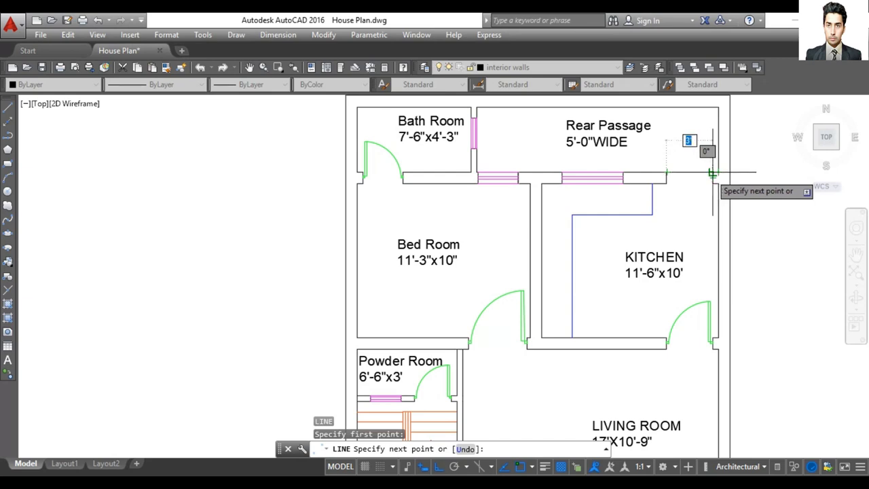
{"action": "left_click", "coordinate": [712, 173]}
{"action": "key", "text": "Return"}
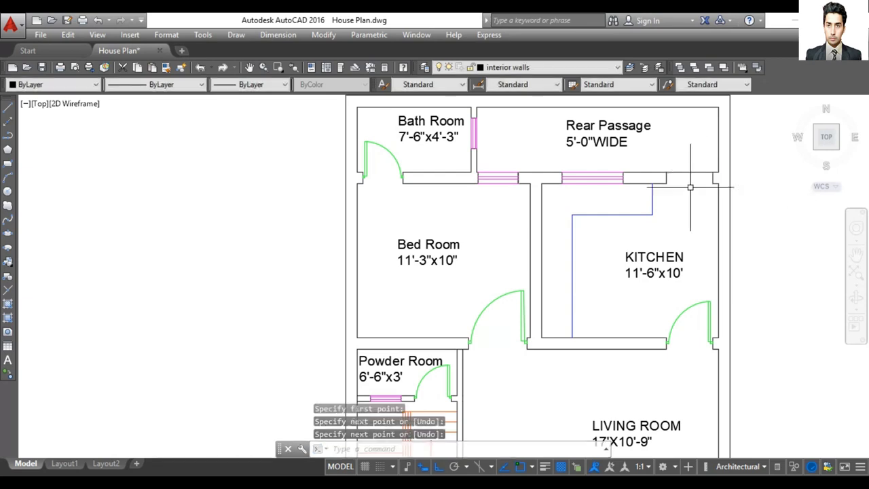
{"action": "key", "text": "Return"}
{"action": "left_click", "coordinate": [666, 183]}
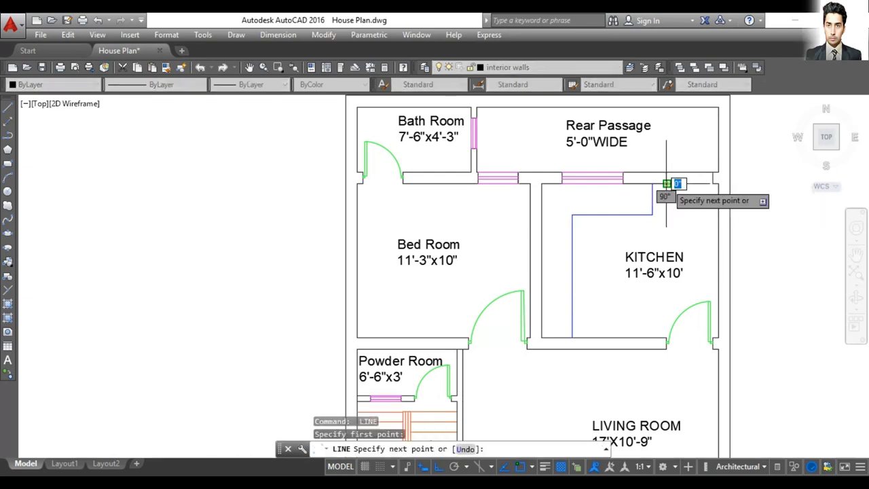
{"action": "left_click", "coordinate": [712, 184]}
{"action": "key", "text": "Return"}
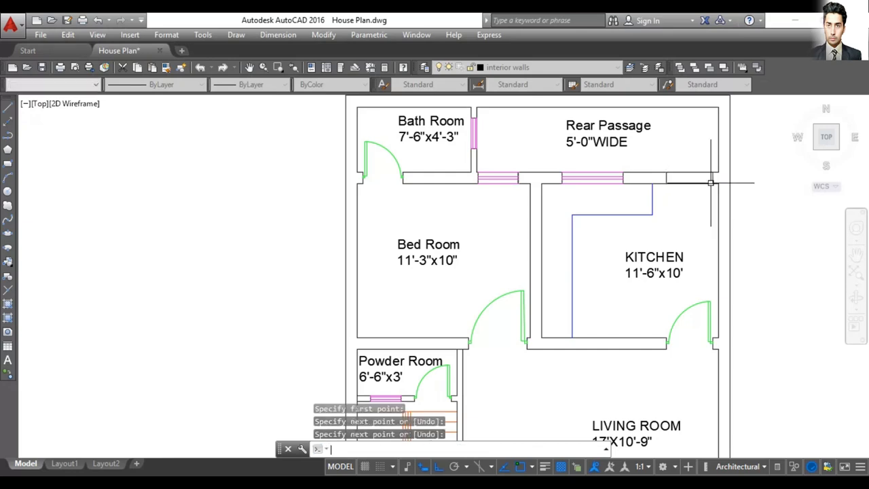
Step: Erase the short vertical jamb lines at both ends of the closed opening so the kitchen's rear wall runs continuously
{"action": "key", "text": "Return"}
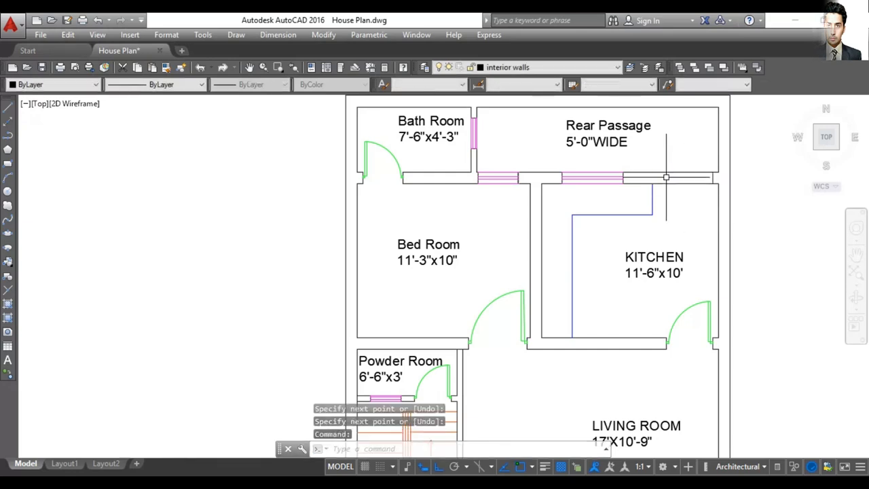
{"action": "left_click", "coordinate": [665, 177]}
{"action": "key", "text": "Delete"}
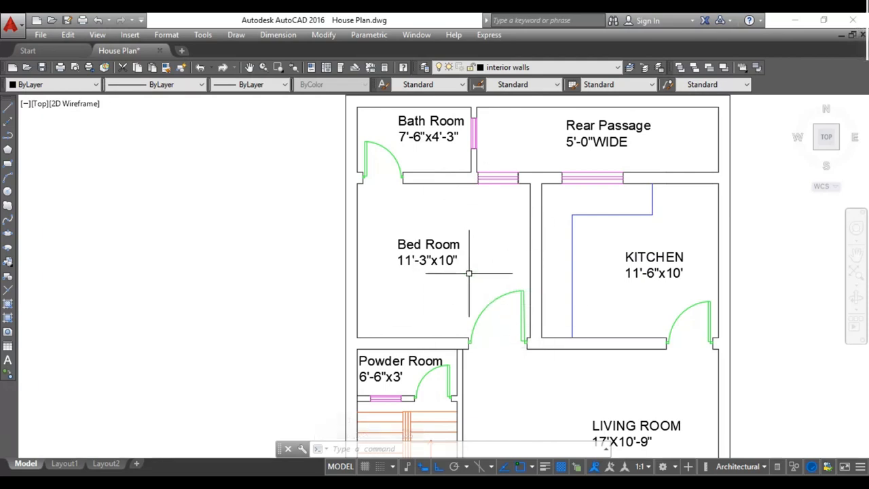
{"action": "scroll", "coordinate": [501, 337], "scroll_direction": "down", "scroll_amount": 4}
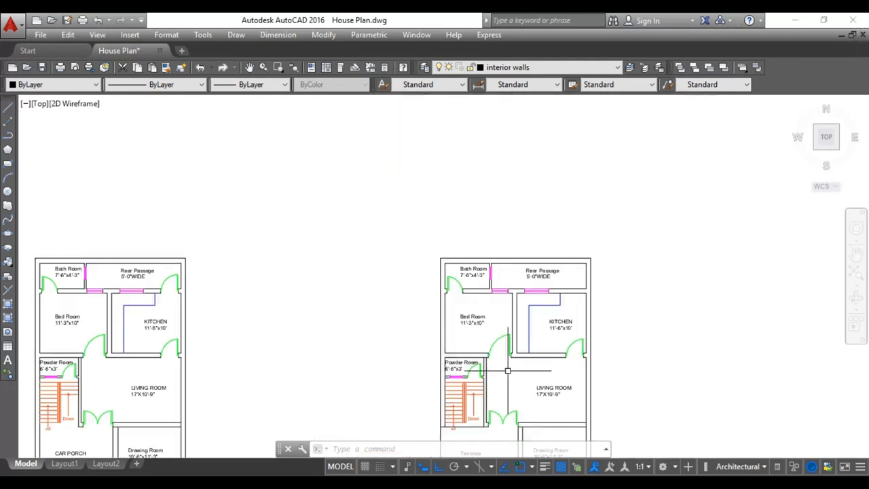
{"action": "left_click", "coordinate": [856, 255]}
{"action": "mouse_move", "coordinate": [682, 339]}
{"action": "left_mouse_down"}
{"action": "mouse_move", "coordinate": [654, 188]}
{"action": "mouse_move", "coordinate": [593, 229]}
{"action": "left_mouse_up"}
{"action": "scroll", "coordinate": [482, 261], "scroll_direction": "up", "scroll_amount": 2}
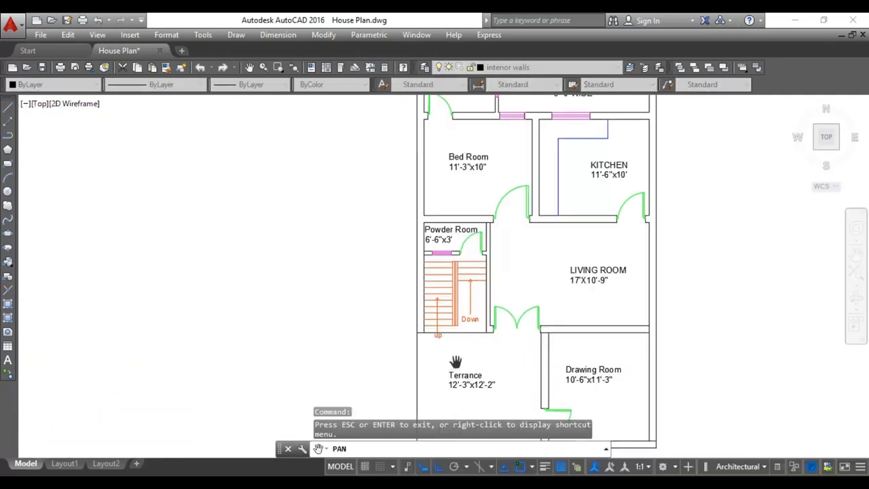